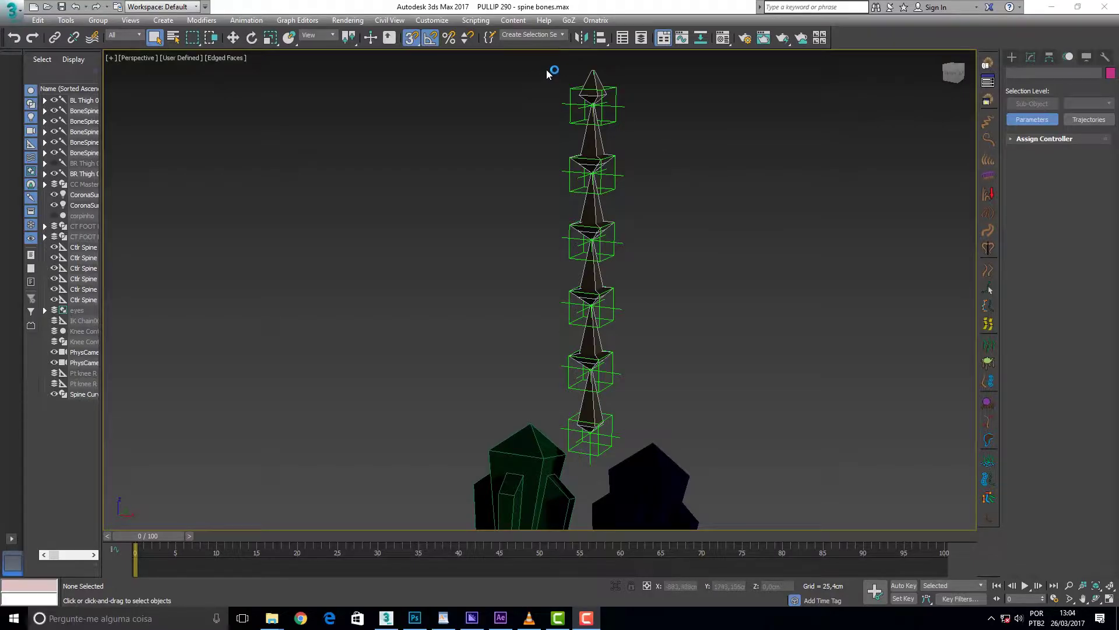
- Set the selection filter to Bone and box-select only the ten spine bones
{"action": "left_click_drag", "start_coordinate": [546, 66], "coordinate": [648, 428]}
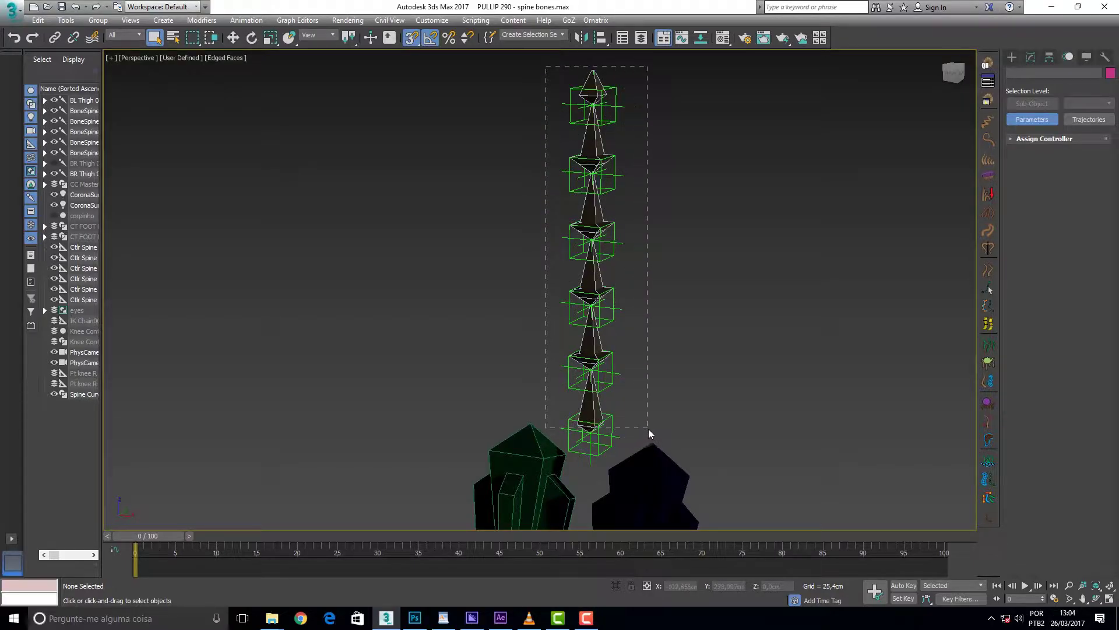
{"action": "left_click_drag", "start_coordinate": [648, 429], "coordinate": [652, 428]}
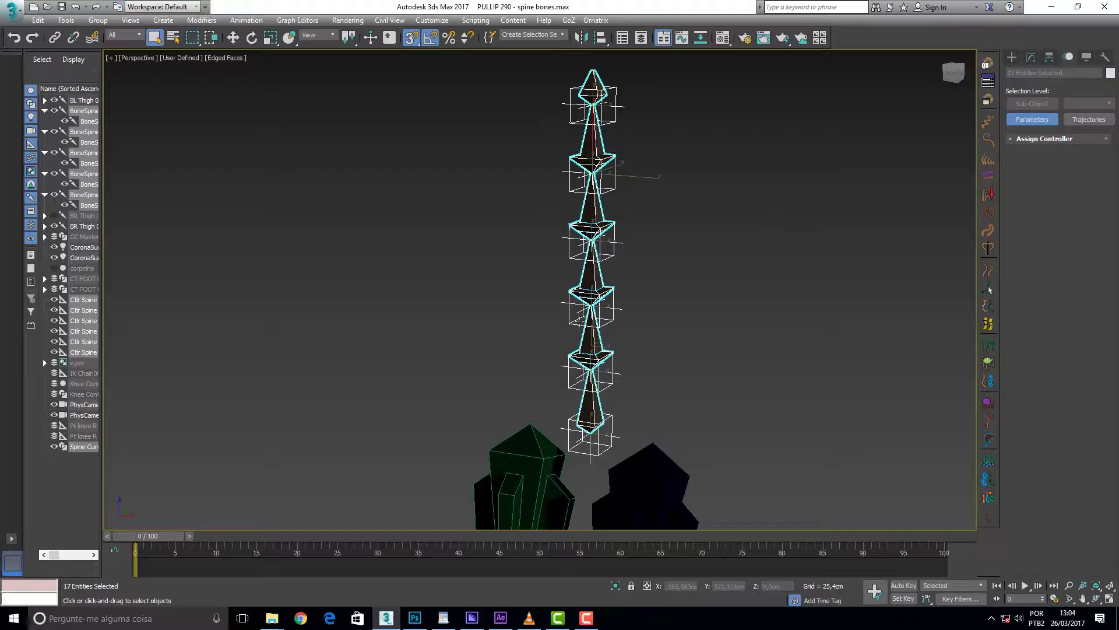
{"action": "left_click", "coordinate": [137, 37]}
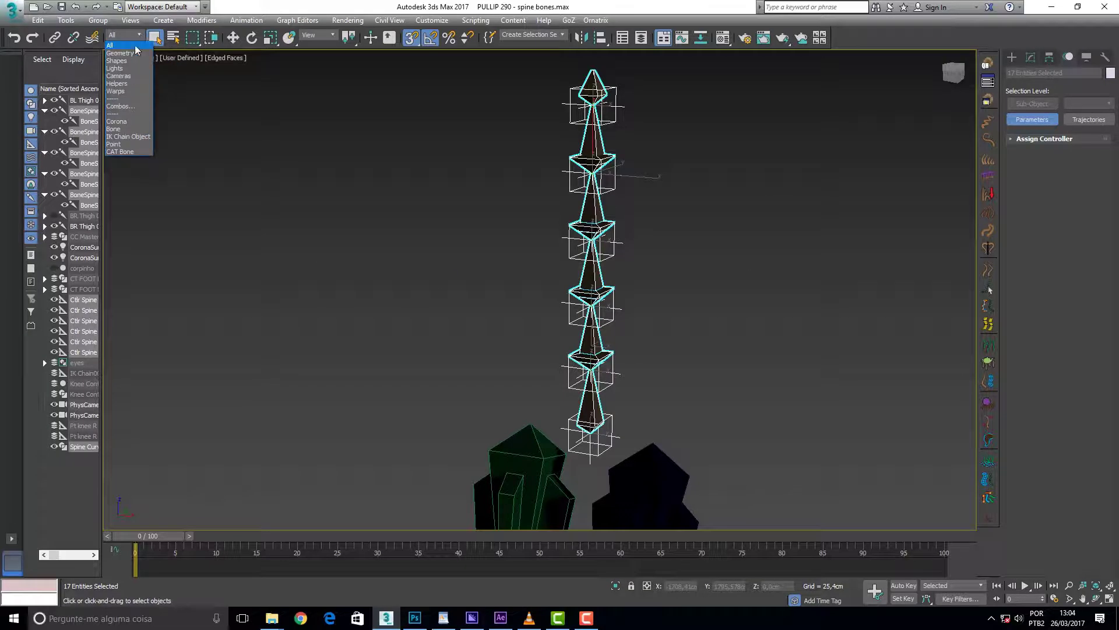
{"action": "left_click", "coordinate": [127, 129]}
{"action": "left_click_drag", "start_coordinate": [627, 69], "coordinate": [579, 435]}
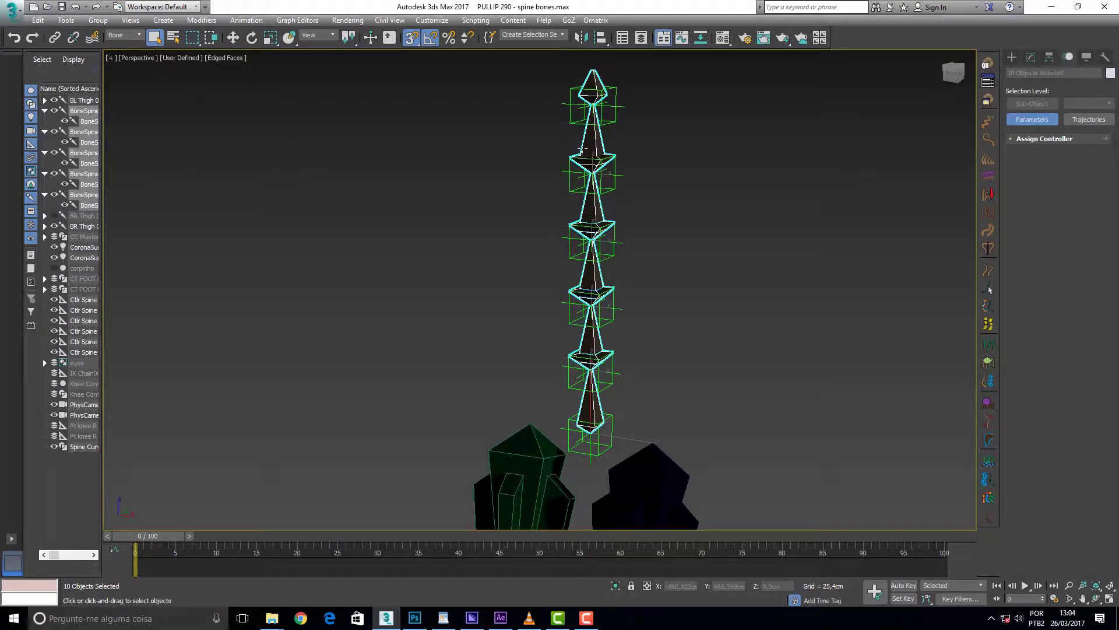
- Apply Freeze Transform to the selected spine bones, confirm it, and deselect
{"action": "right_click", "coordinate": [593, 143], "text": "alt"}
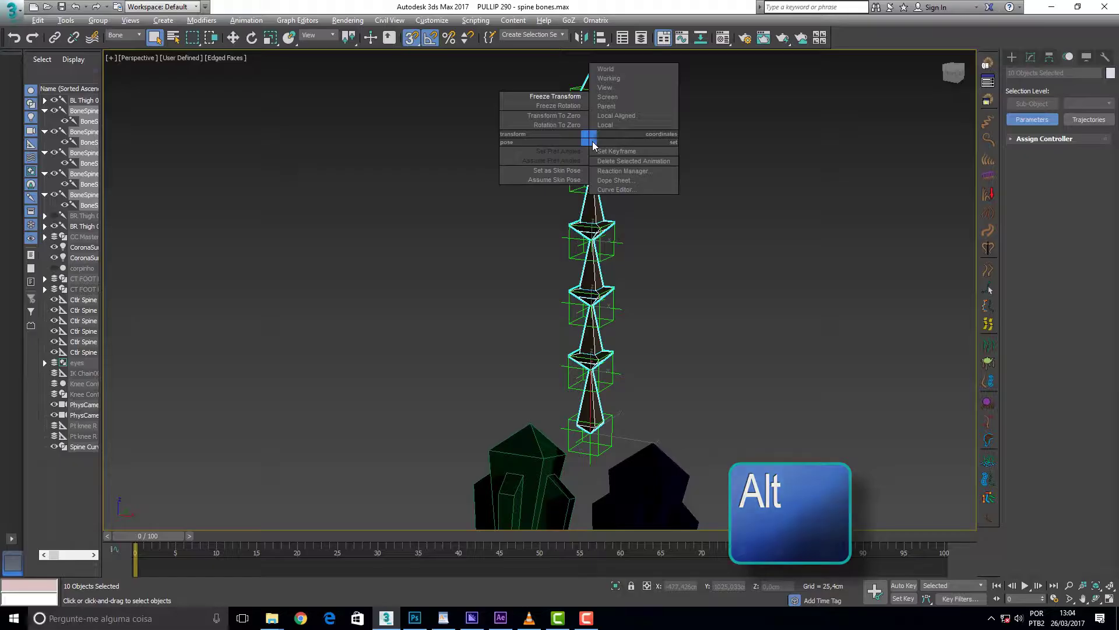
{"action": "left_click", "coordinate": [559, 96]}
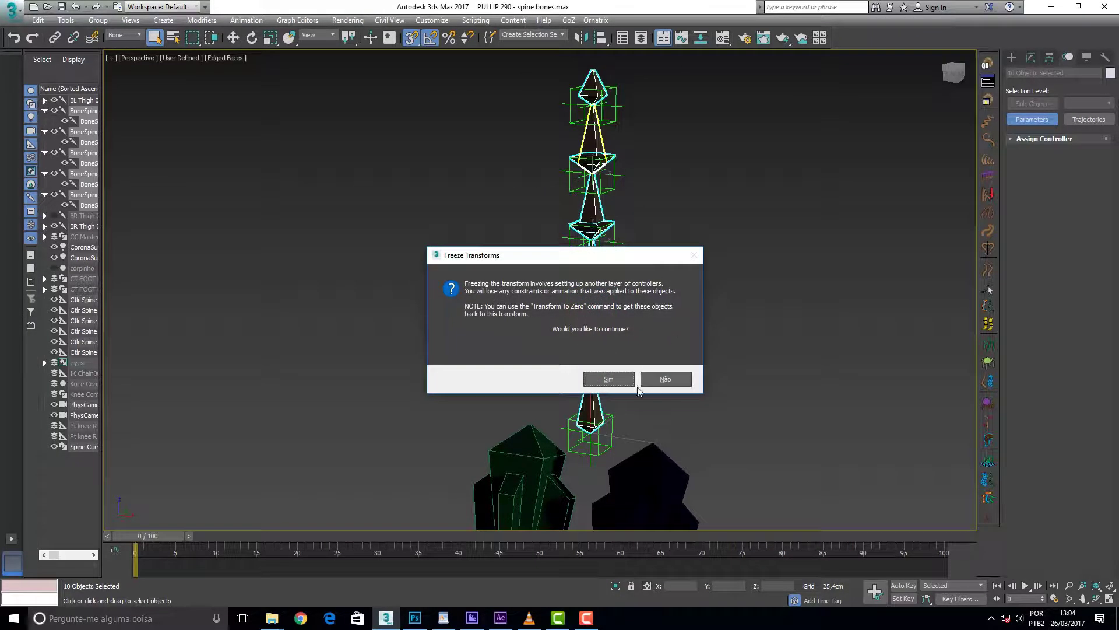
{"action": "left_click", "coordinate": [609, 379]}
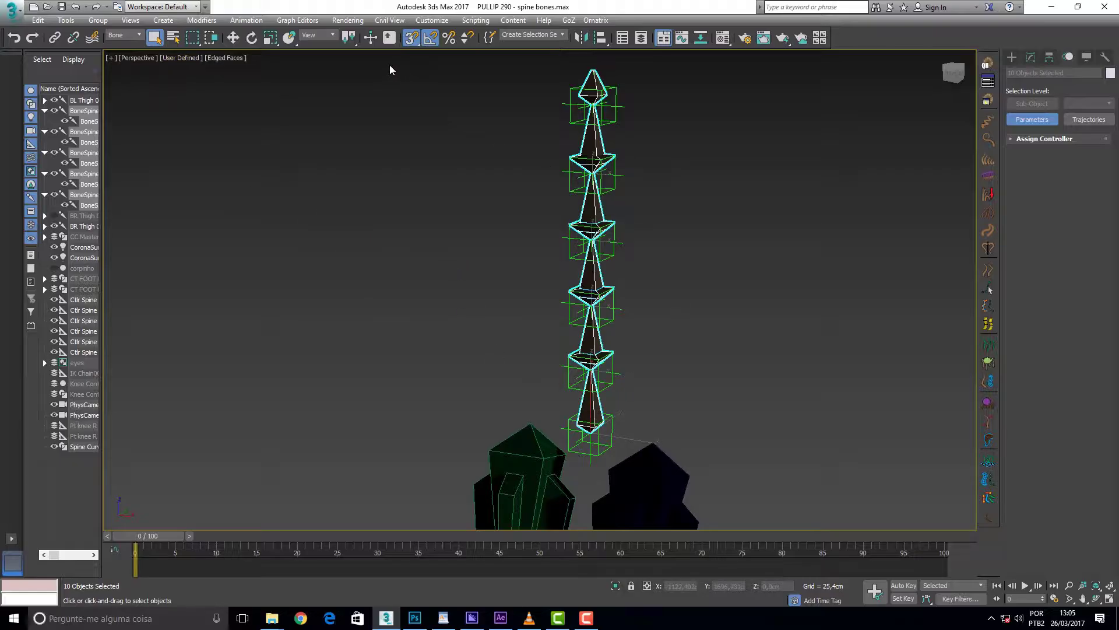
{"action": "left_click", "coordinate": [372, 141]}
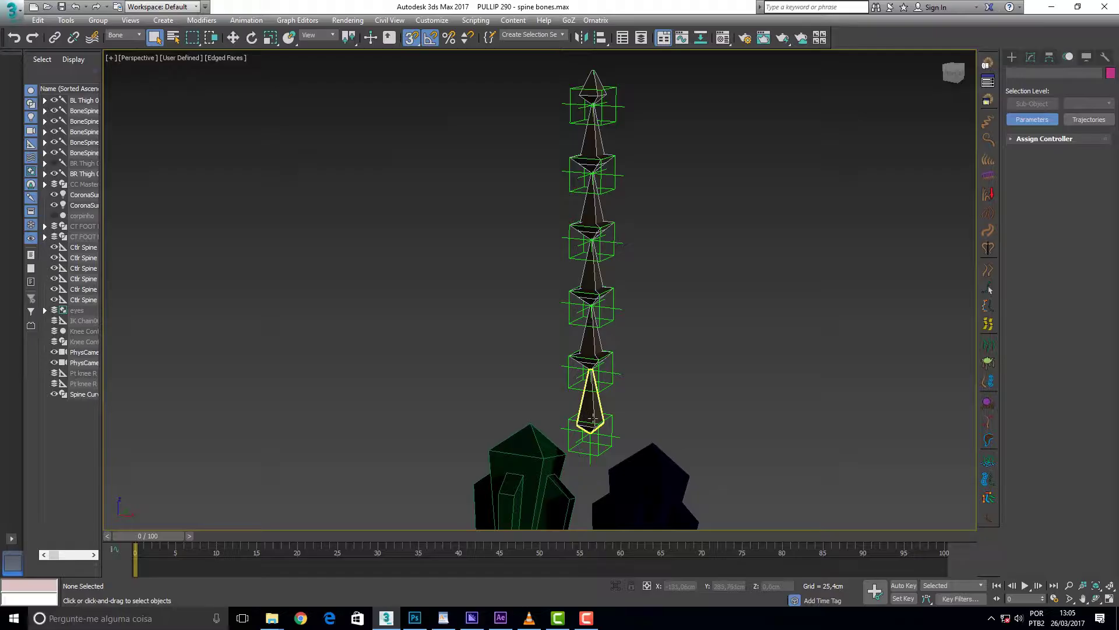
- Create HI Solver IK Chain009 from BoneSpine001 to BoneSpine End01, then deselect it
{"action": "left_click", "coordinate": [592, 420]}
{"action": "left_click", "coordinate": [241, 22]}
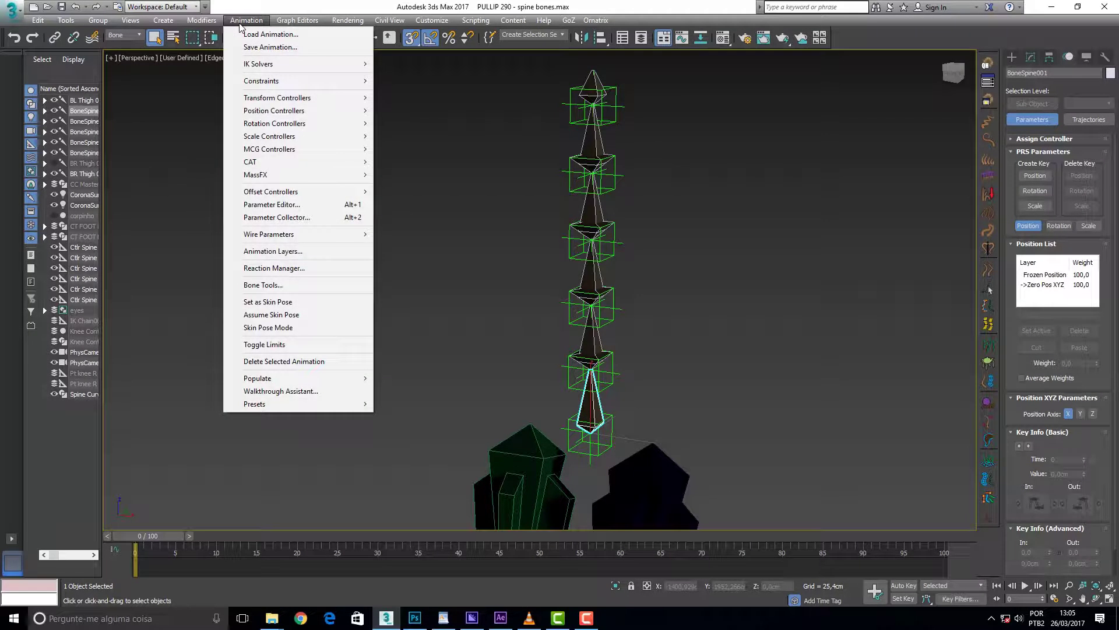
{"action": "mouse_move", "coordinate": [258, 64]}
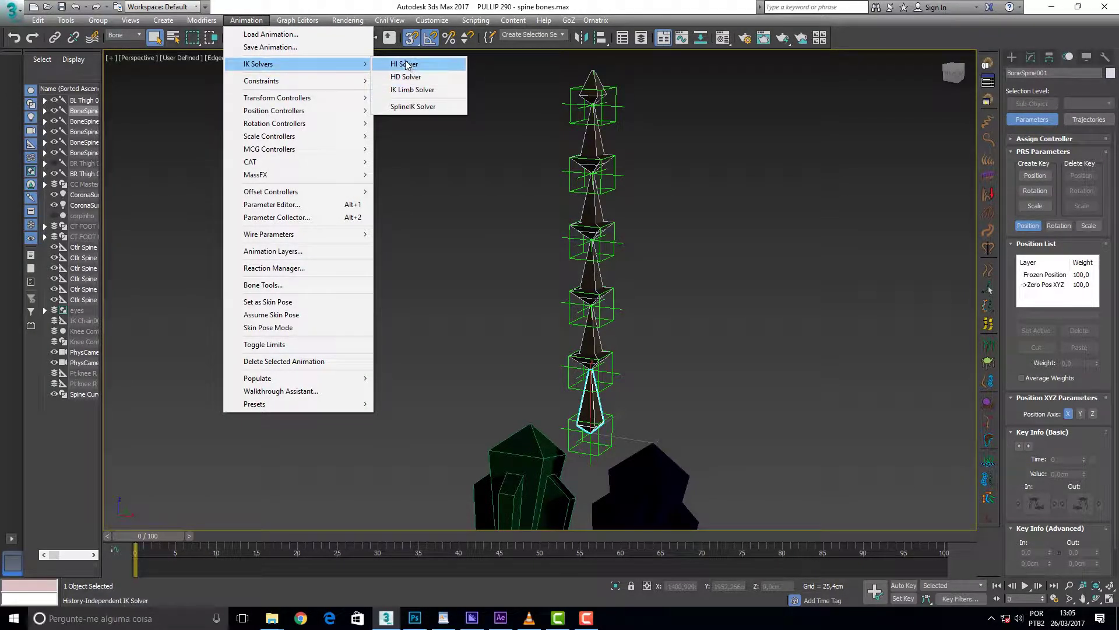
{"action": "left_click", "coordinate": [406, 65]}
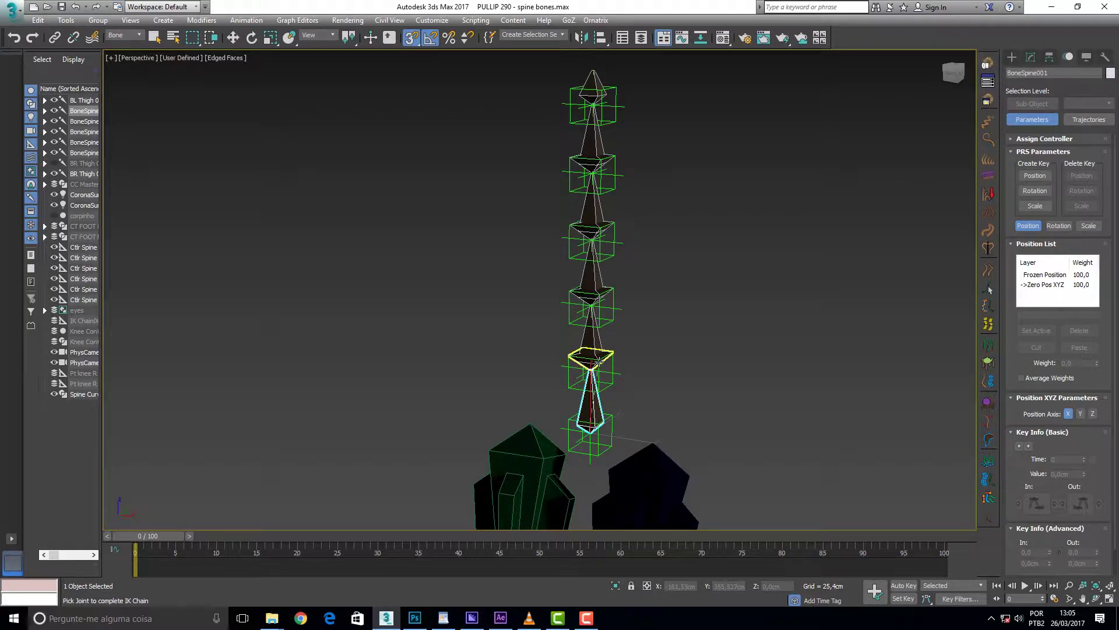
{"action": "left_click", "coordinate": [597, 362]}
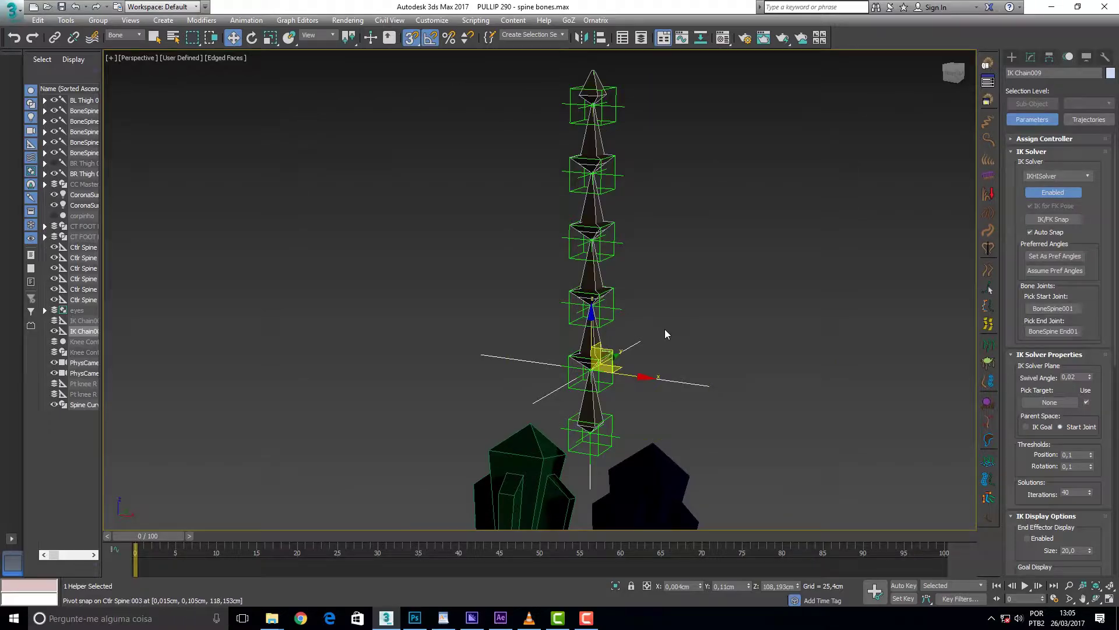
{"action": "left_click", "coordinate": [706, 320]}
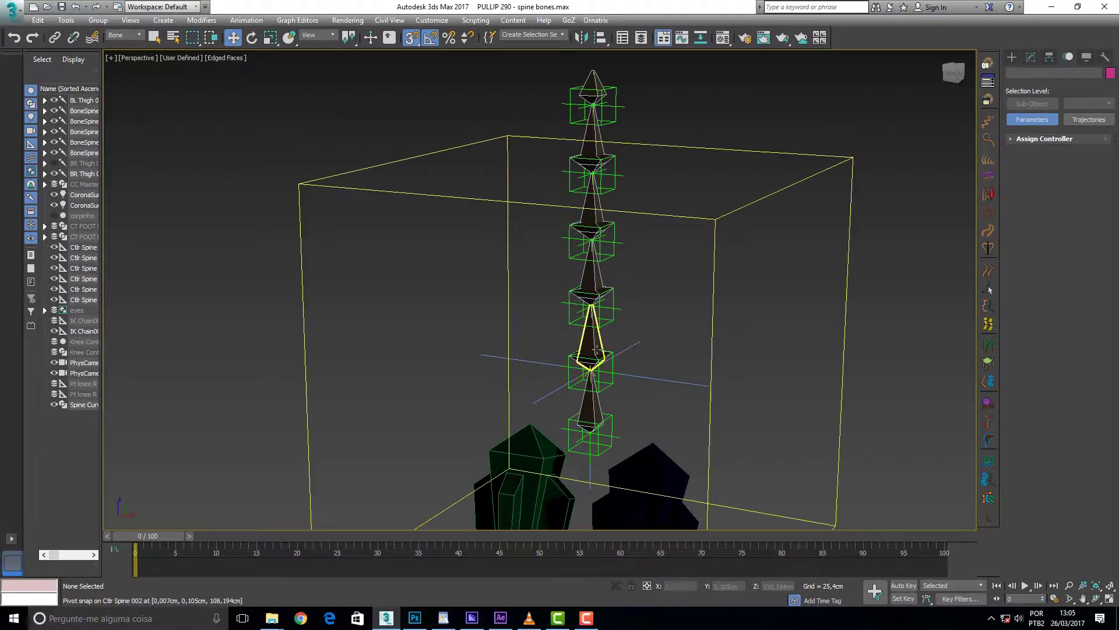
- Create HI Solver IK Chain010 from BoneSpine002 to the next bone up
{"action": "left_click", "coordinate": [595, 345]}
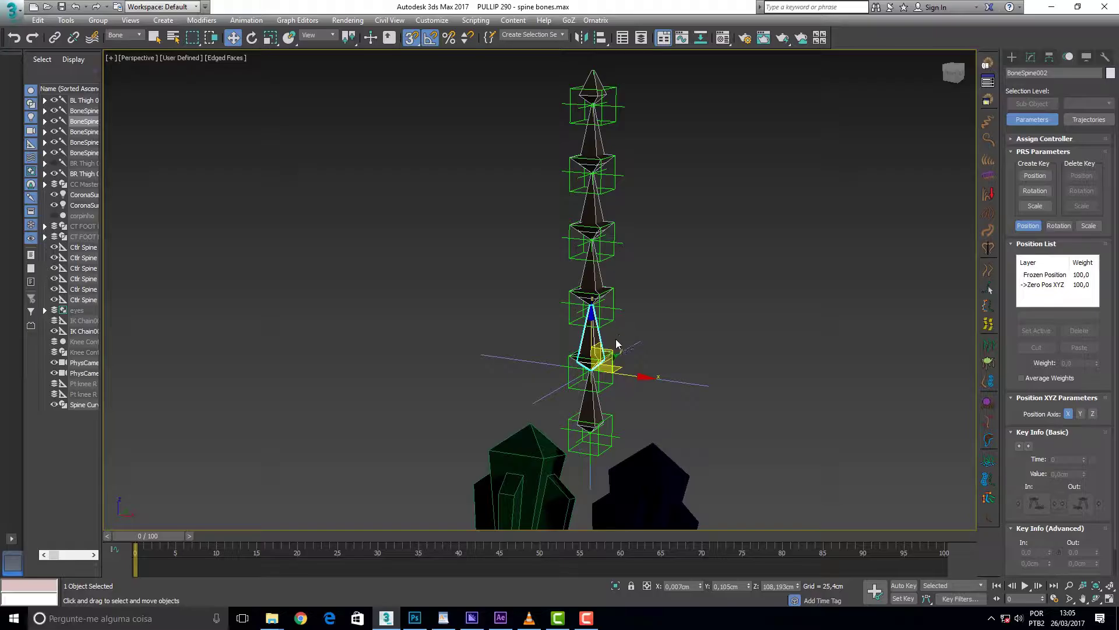
{"action": "left_click", "coordinate": [246, 19]}
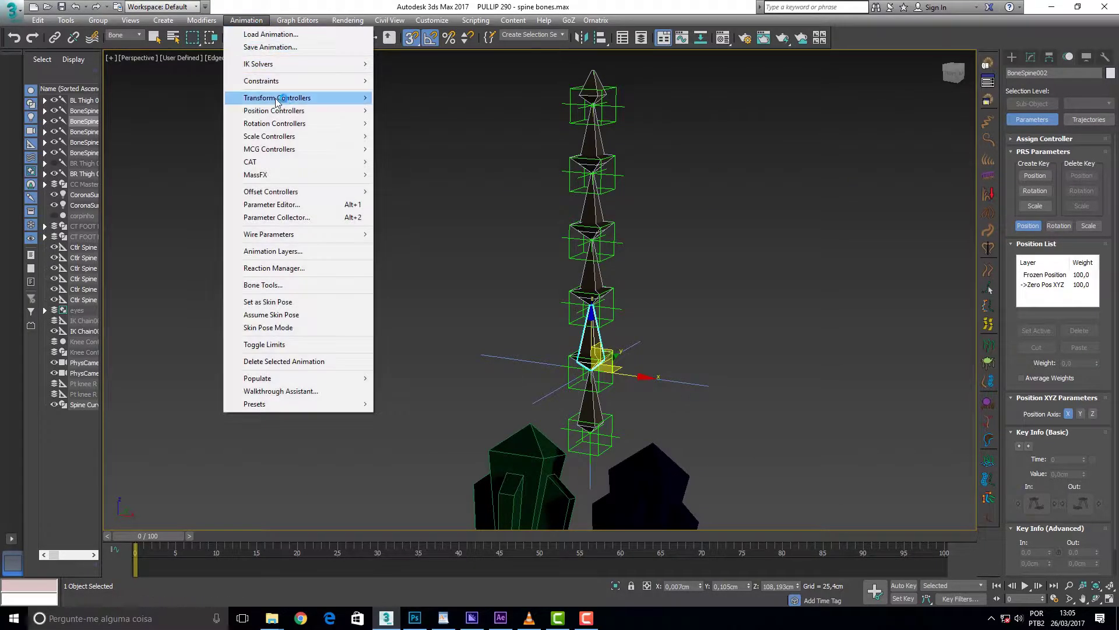
{"action": "mouse_move", "coordinate": [258, 64]}
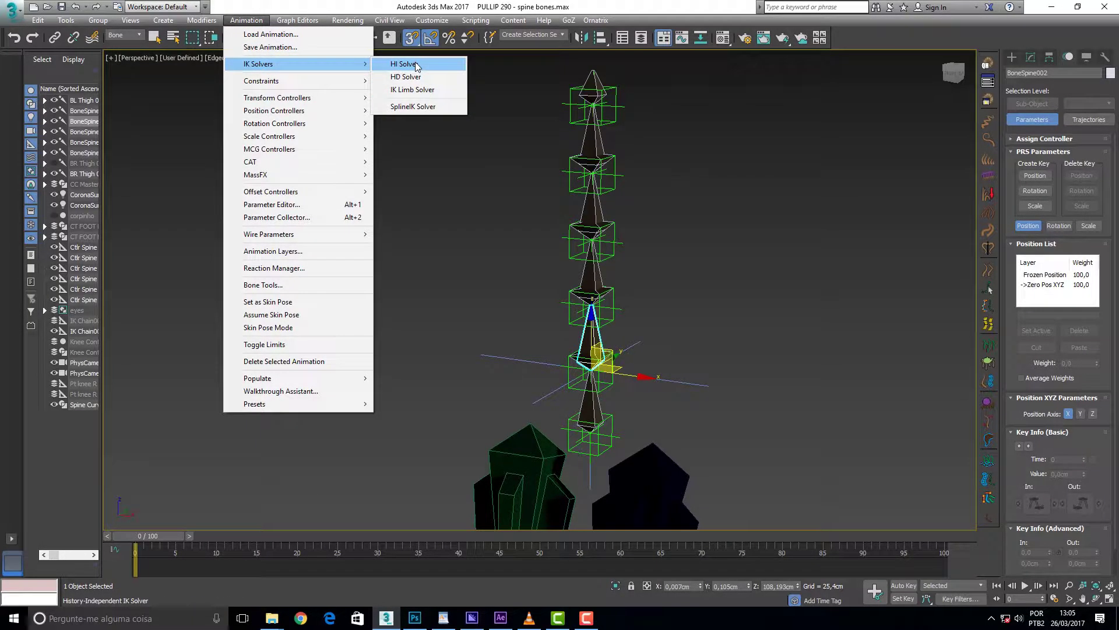
{"action": "left_click", "coordinate": [416, 65]}
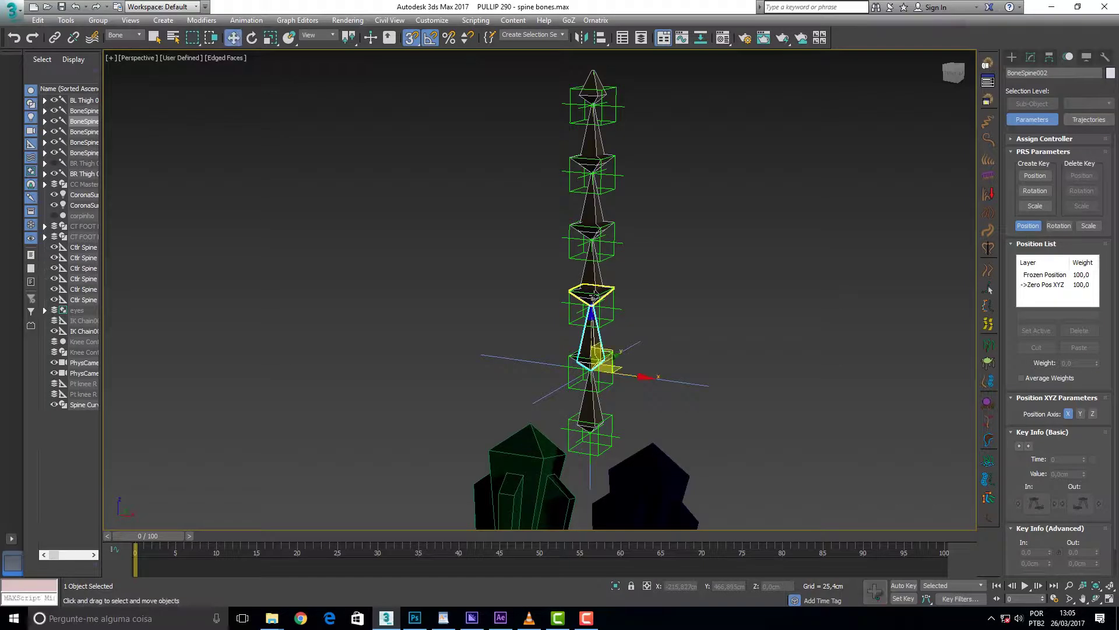
{"action": "left_click", "coordinate": [592, 298]}
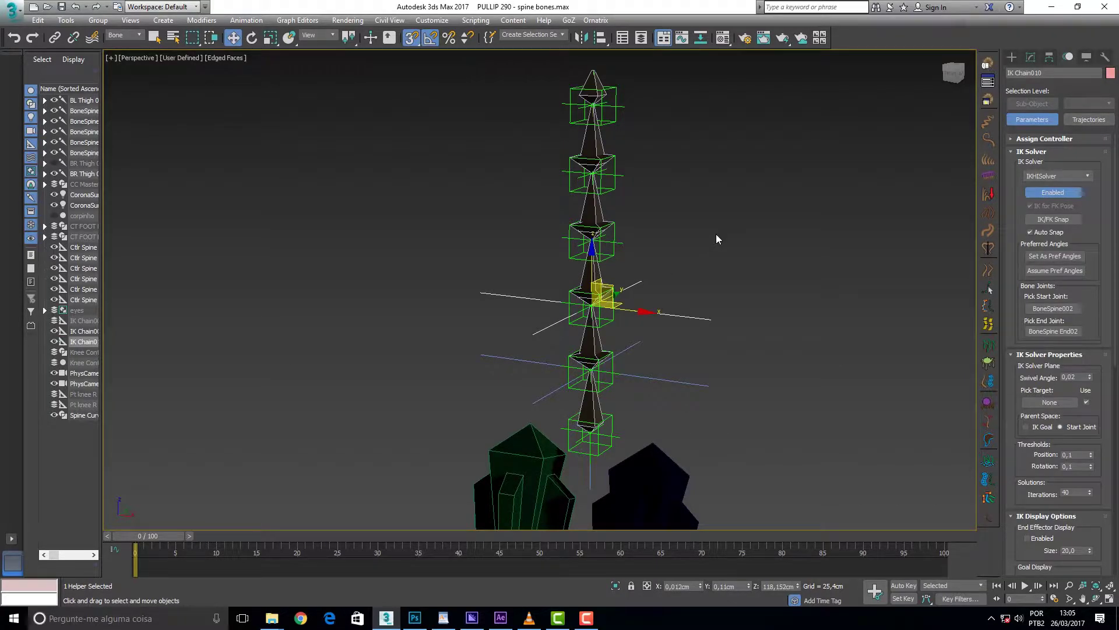
- Create HI Solver IK Chain011 from BoneSpine003 to the next bone up
{"action": "left_click", "coordinate": [590, 270]}
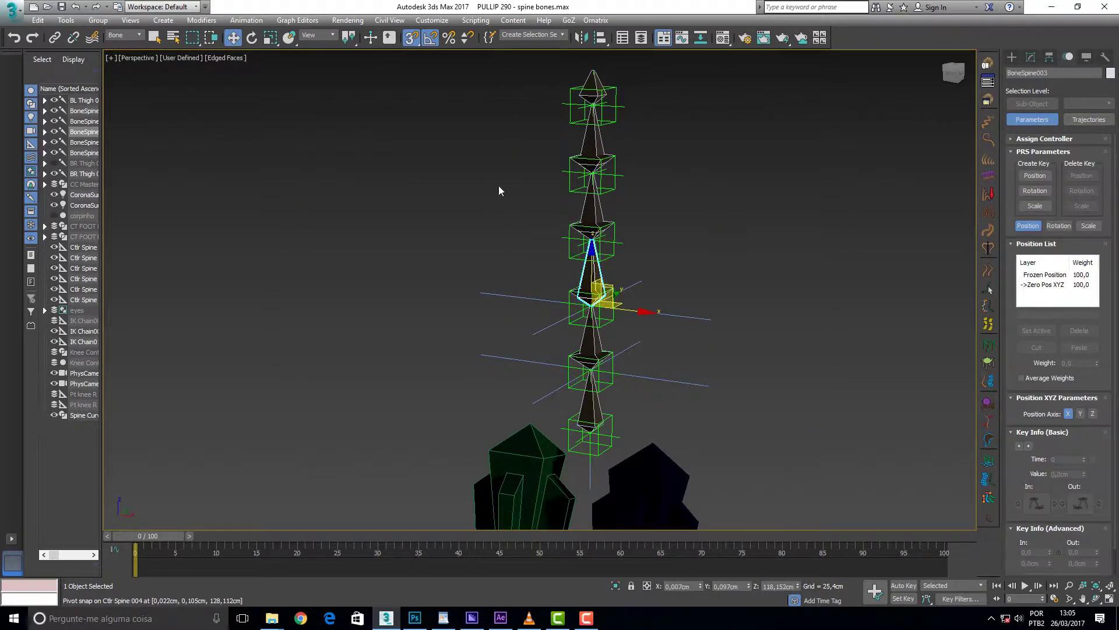
{"action": "left_click", "coordinate": [246, 19]}
{"action": "mouse_move", "coordinate": [258, 64]}
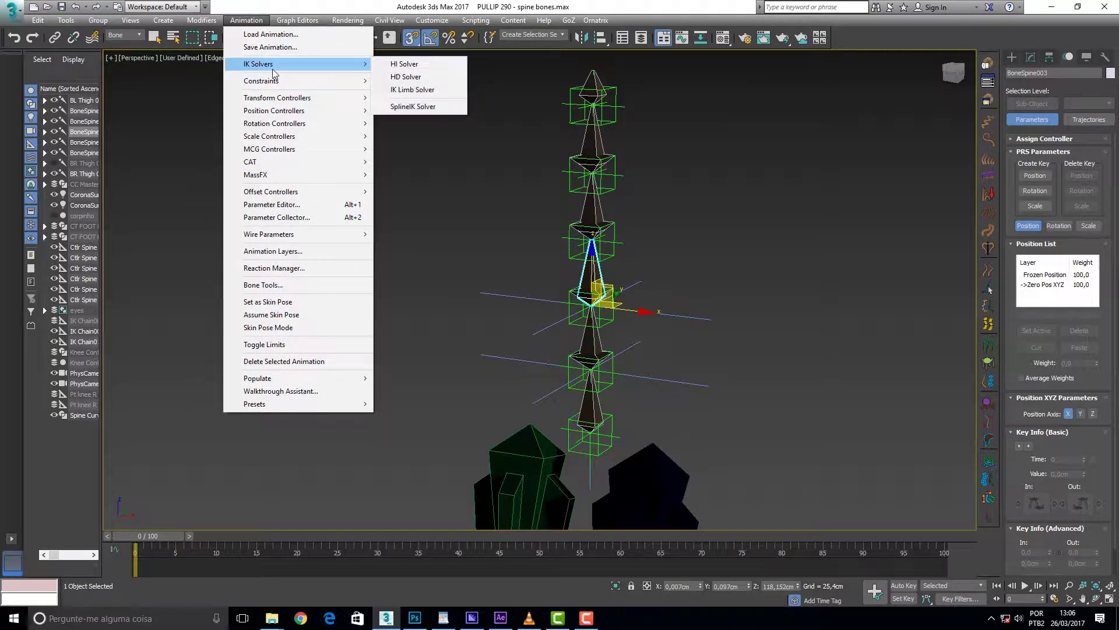
{"action": "left_click", "coordinate": [432, 63]}
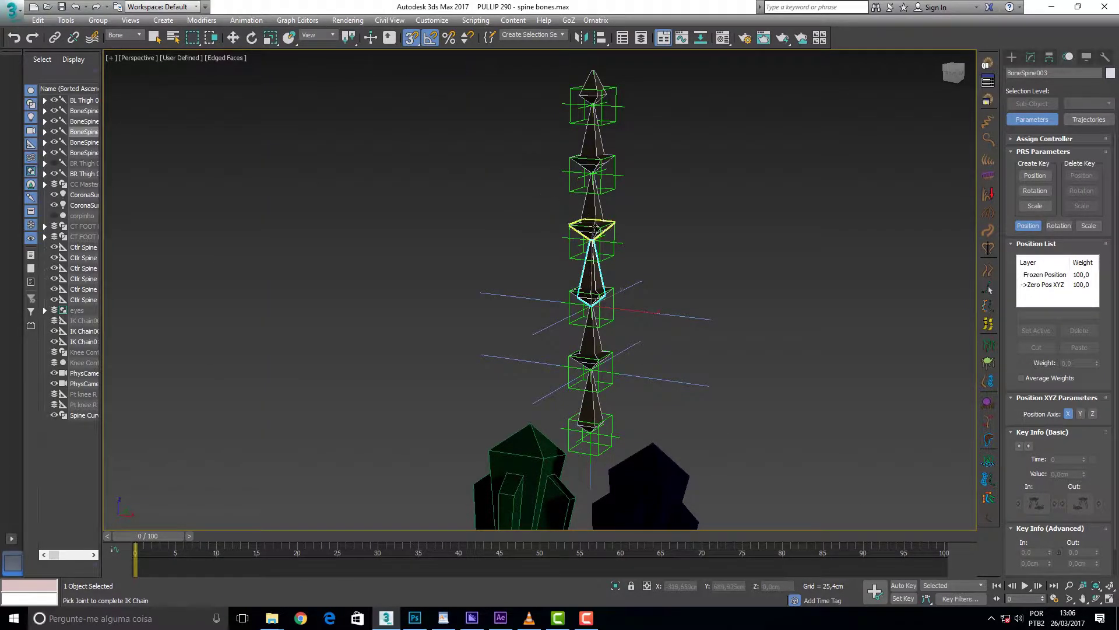
{"action": "left_click", "coordinate": [592, 175]}
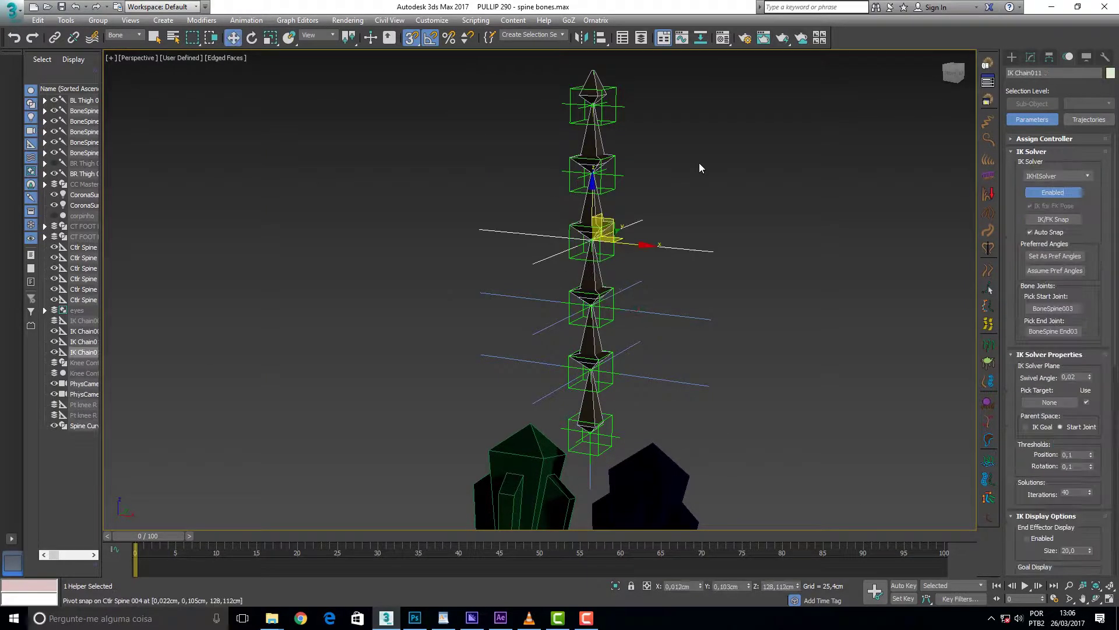
- Dismiss the quad menus, select BoneSpine004, and bring up the Animation IK Solvers list
{"action": "right_click", "coordinate": [665, 156], "text": "alt"}
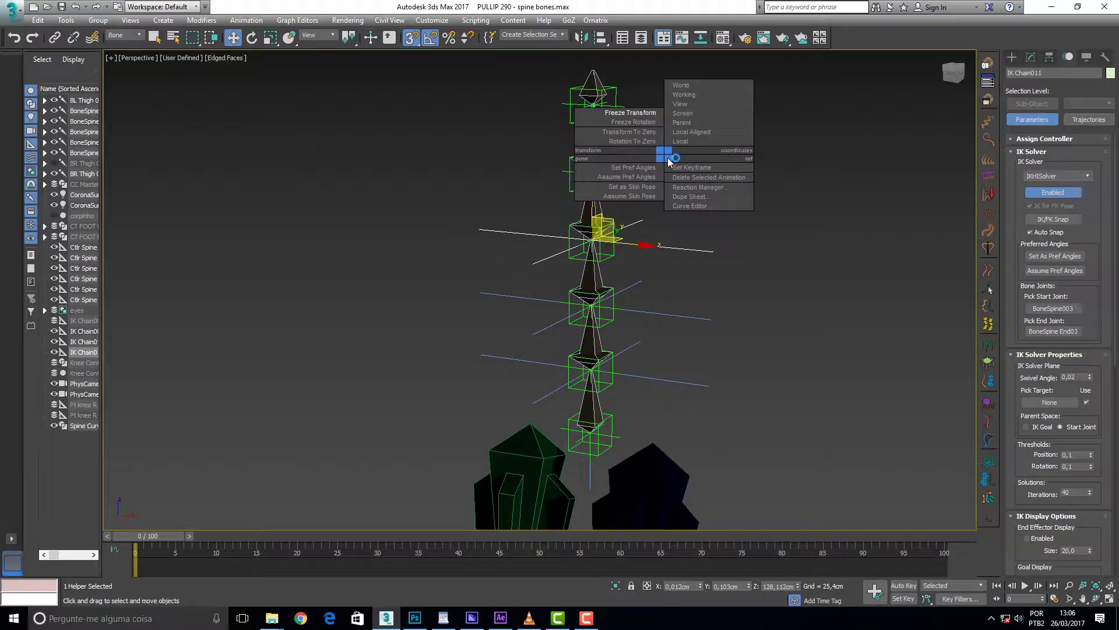
{"action": "left_click", "coordinate": [793, 164]}
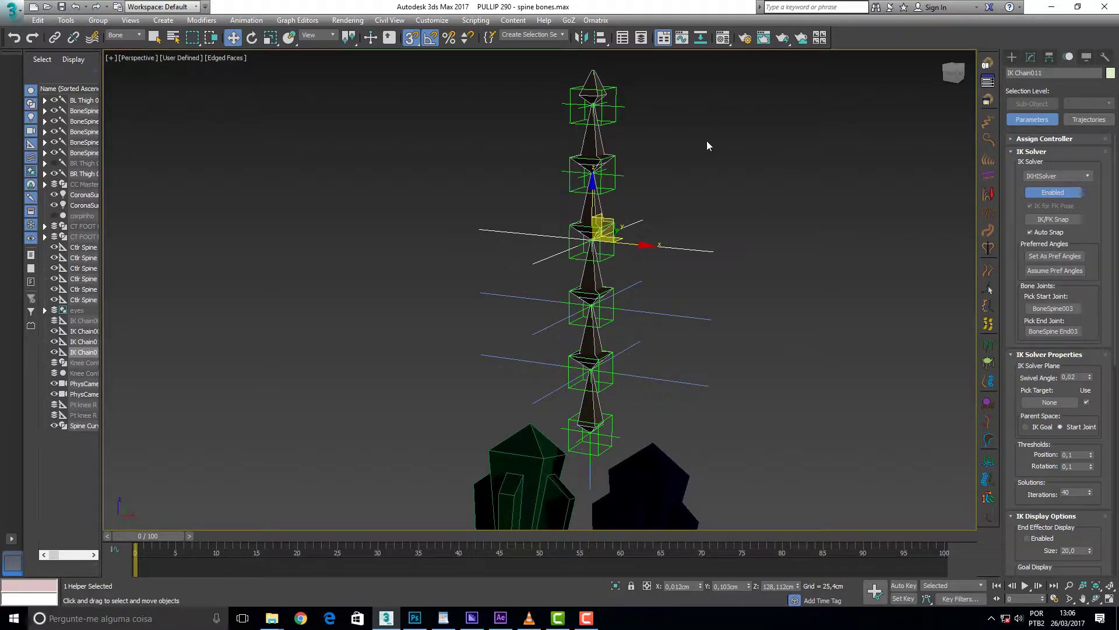
{"action": "right_click", "coordinate": [674, 131], "text": "shift"}
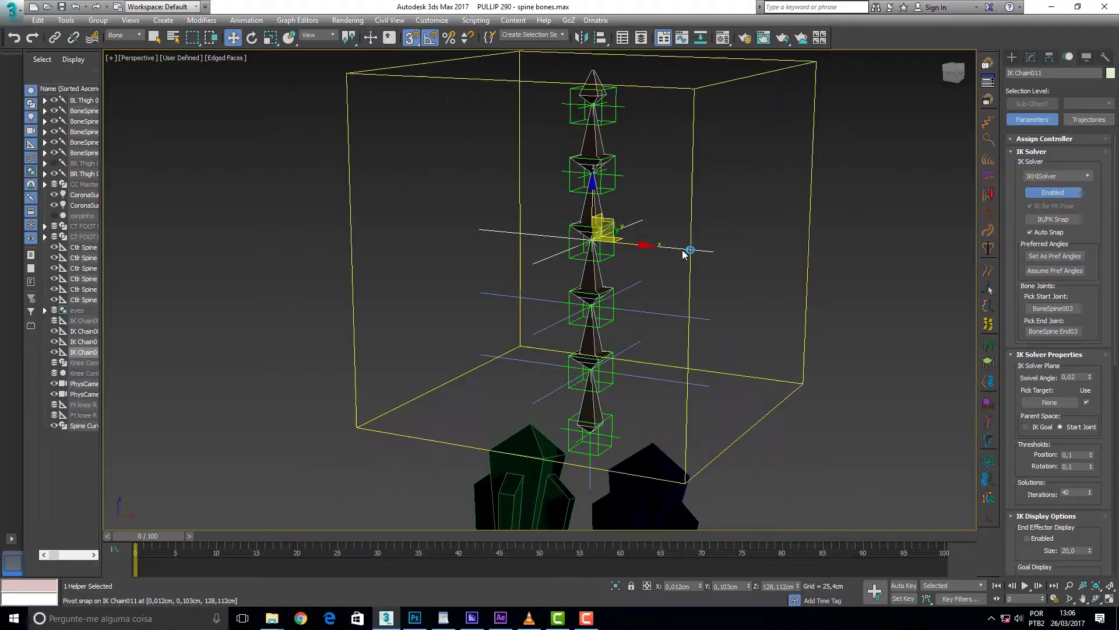
{"action": "left_click", "coordinate": [592, 208]}
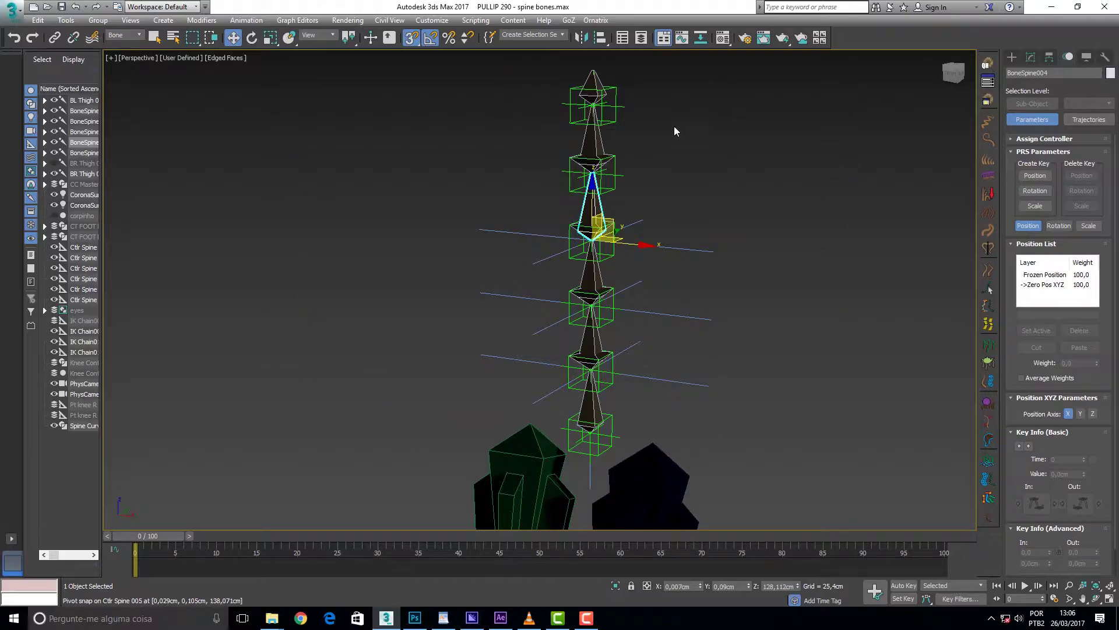
{"action": "left_click", "coordinate": [246, 19]}
{"action": "mouse_move", "coordinate": [298, 64]}
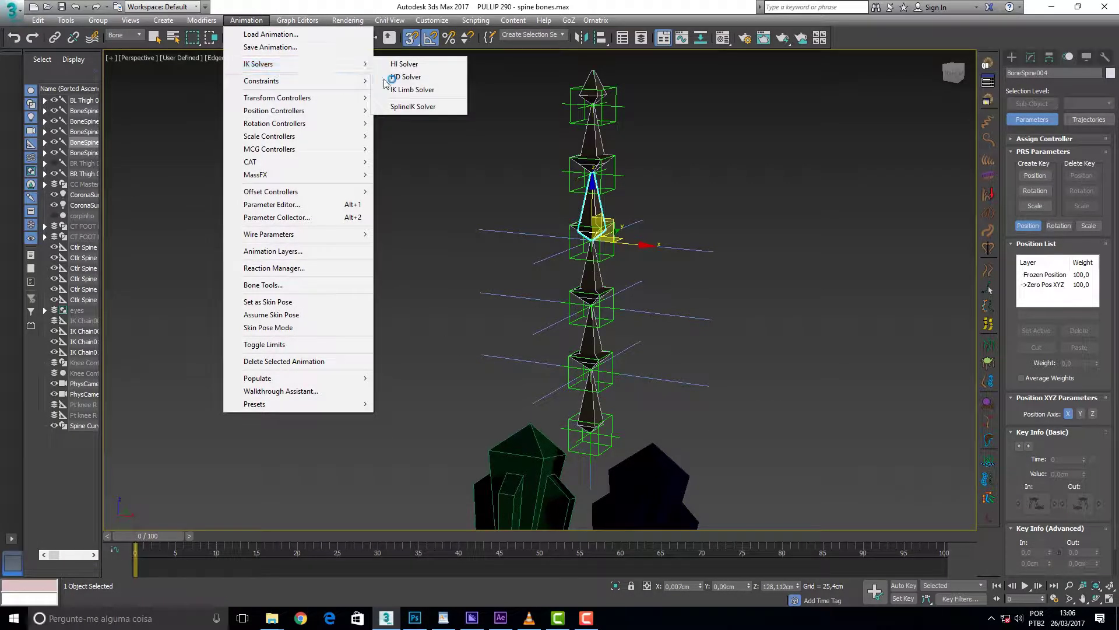
- Create HI Solver IK Chain012 from BoneSpine004 to BoneSpine End04 and test-rotate the spine
{"action": "left_click", "coordinate": [404, 63]}
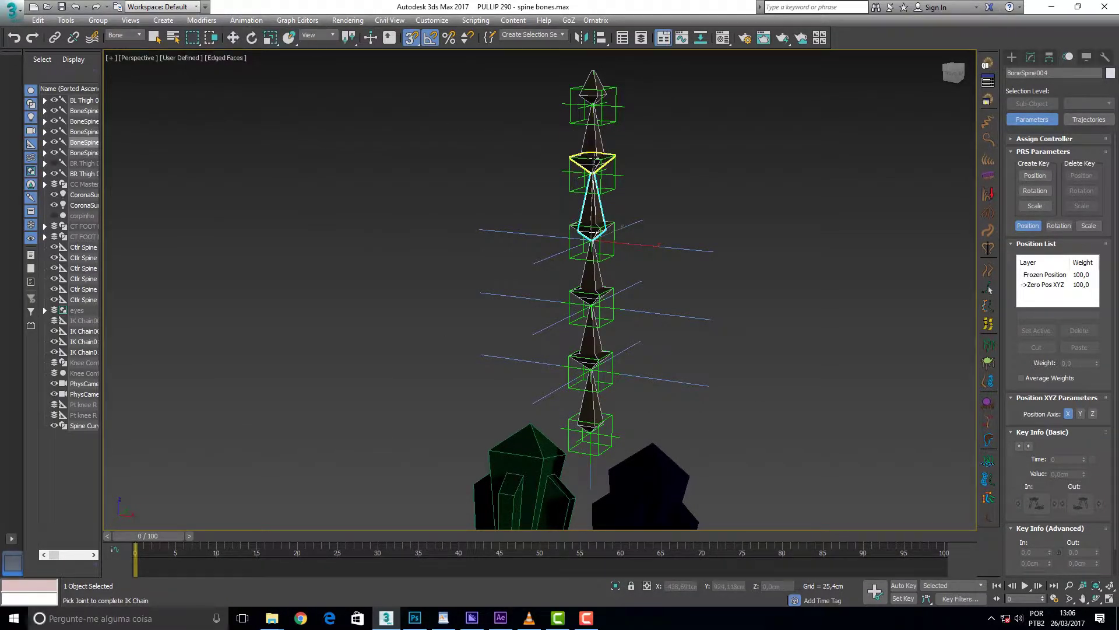
{"action": "left_click", "coordinate": [593, 161]}
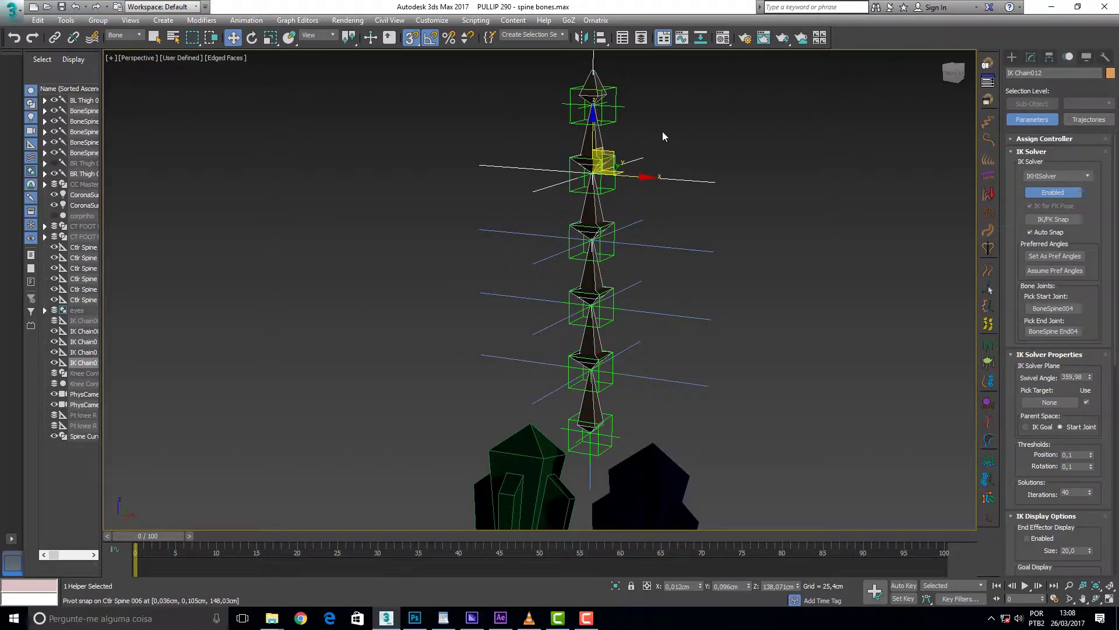
{"action": "left_click", "coordinate": [252, 38]}
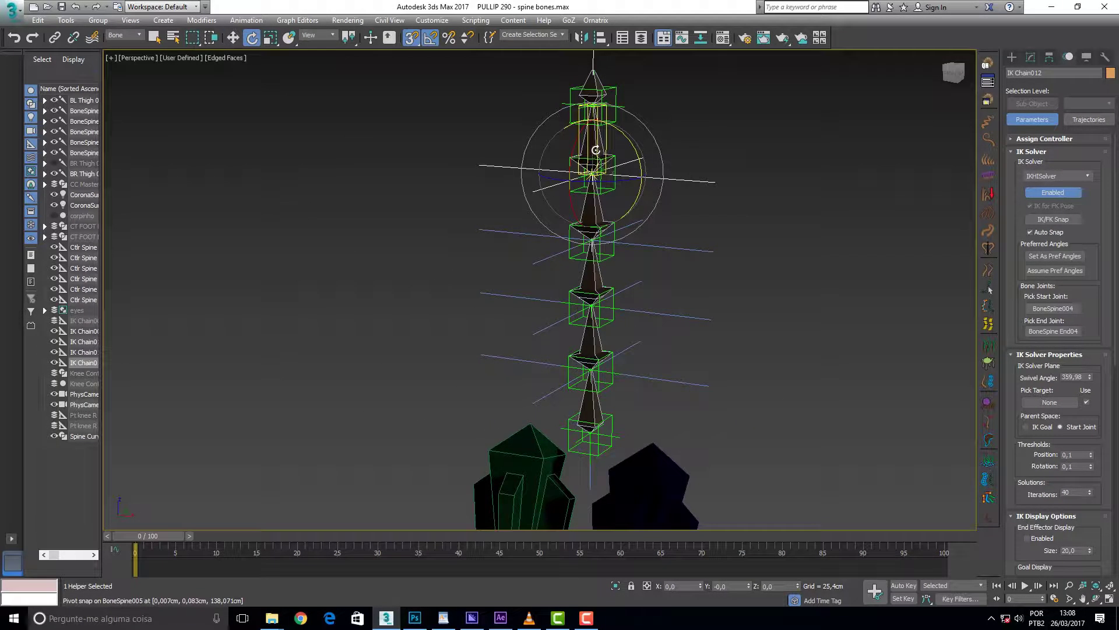
{"action": "left_click_drag", "start_coordinate": [633, 143], "coordinate": [631, 144]}
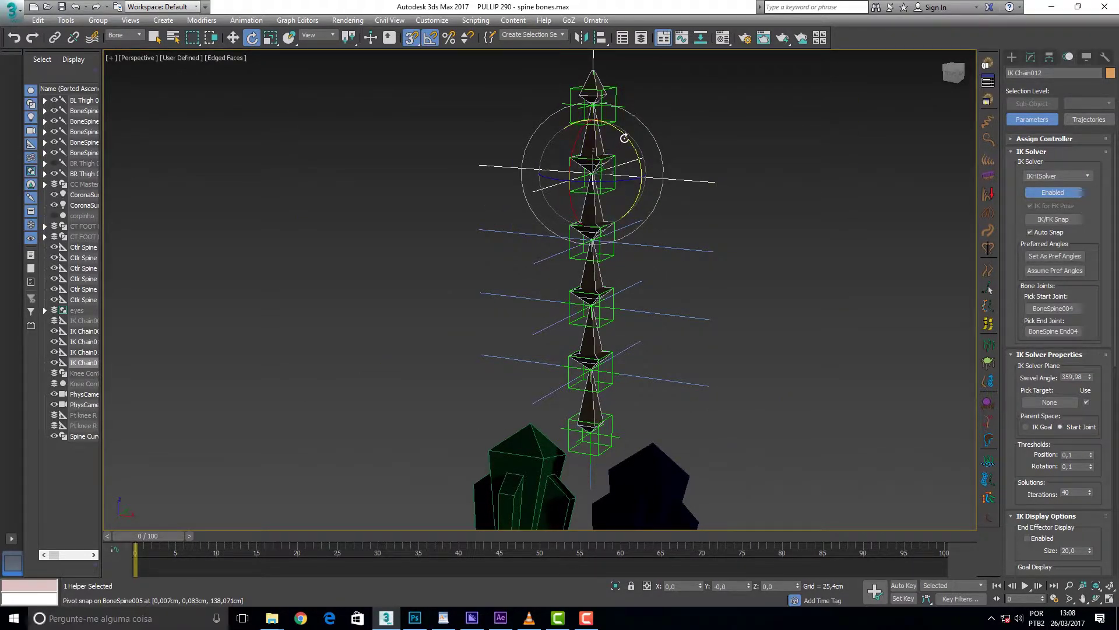
{"action": "left_click", "coordinate": [593, 140]}
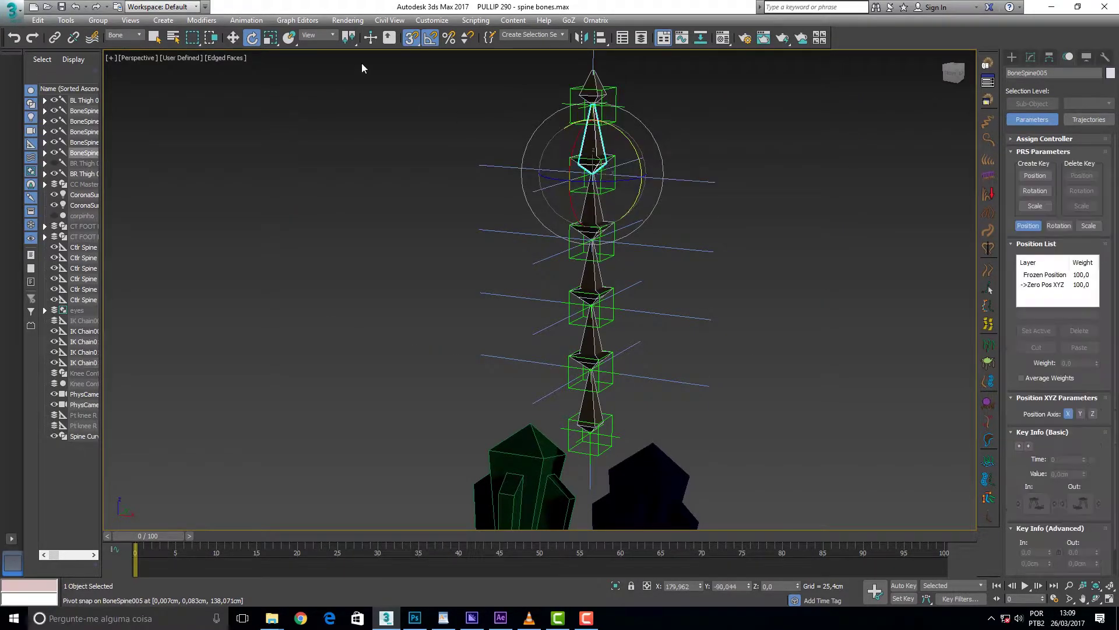
{"action": "left_click", "coordinate": [233, 37]}
{"action": "left_click", "coordinate": [251, 38]}
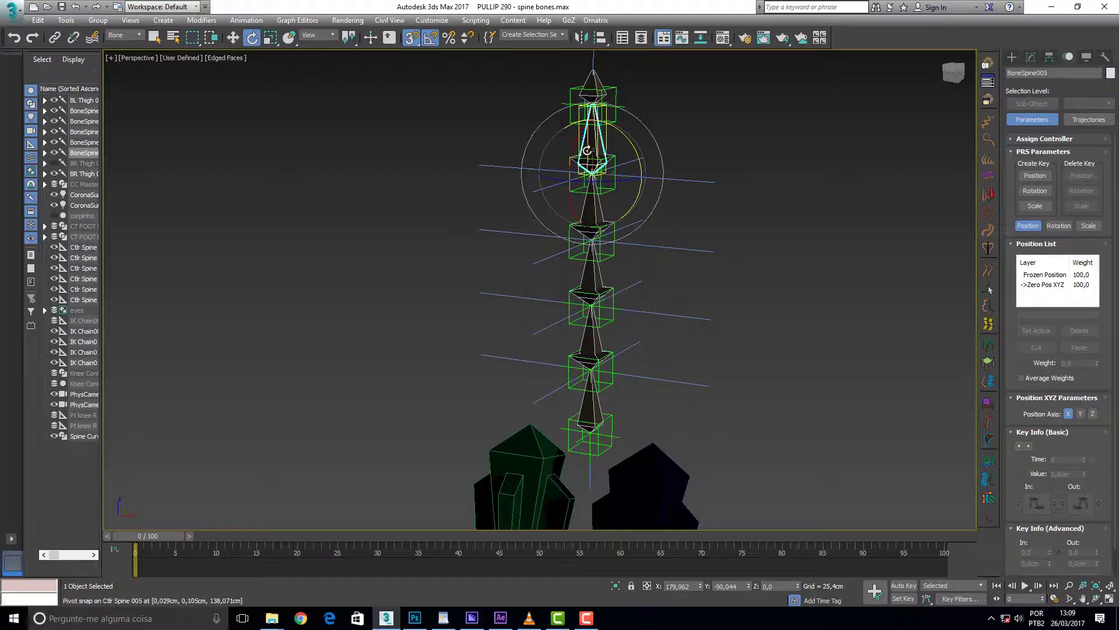
{"action": "left_click_drag", "start_coordinate": [623, 131], "coordinate": [612, 133]}
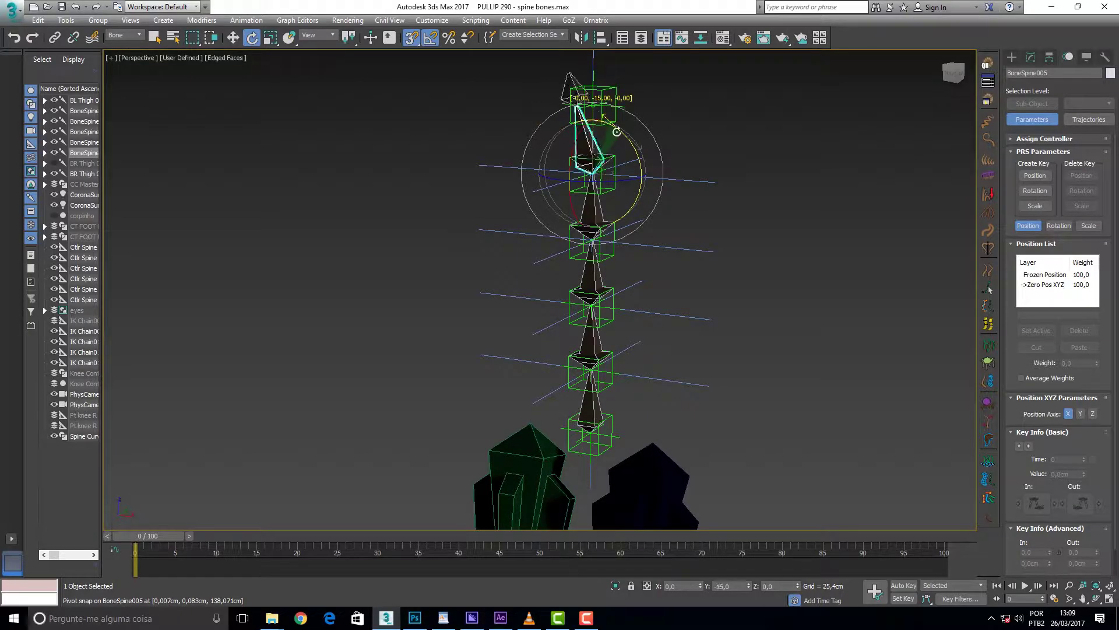
{"action": "left_click_drag", "start_coordinate": [612, 132], "coordinate": [625, 142]}
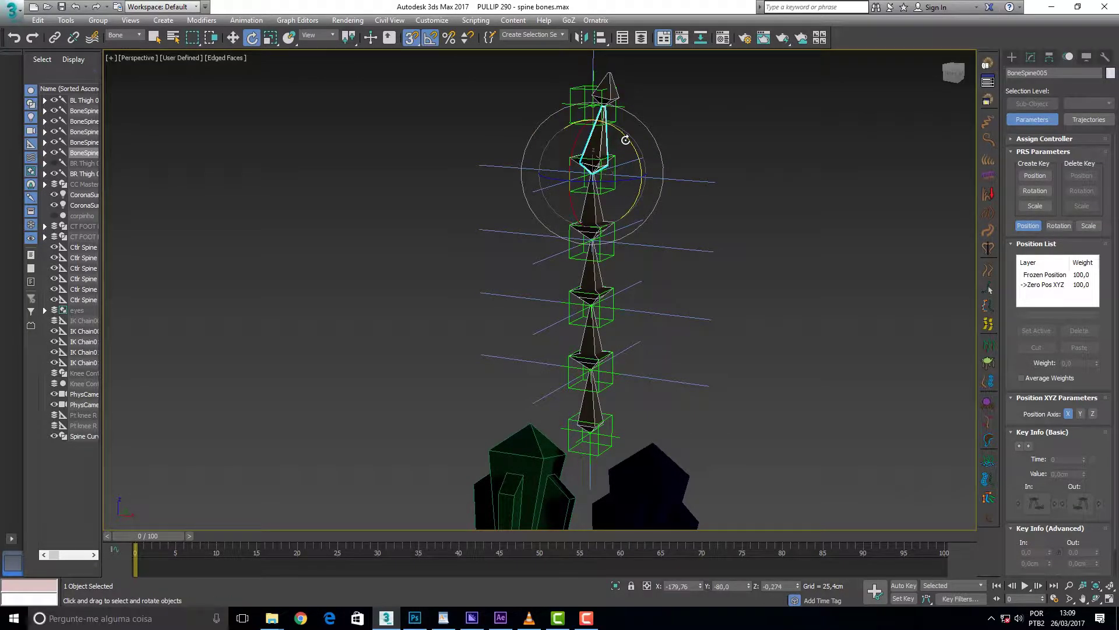
{"action": "key", "text": "ctrl+z"}
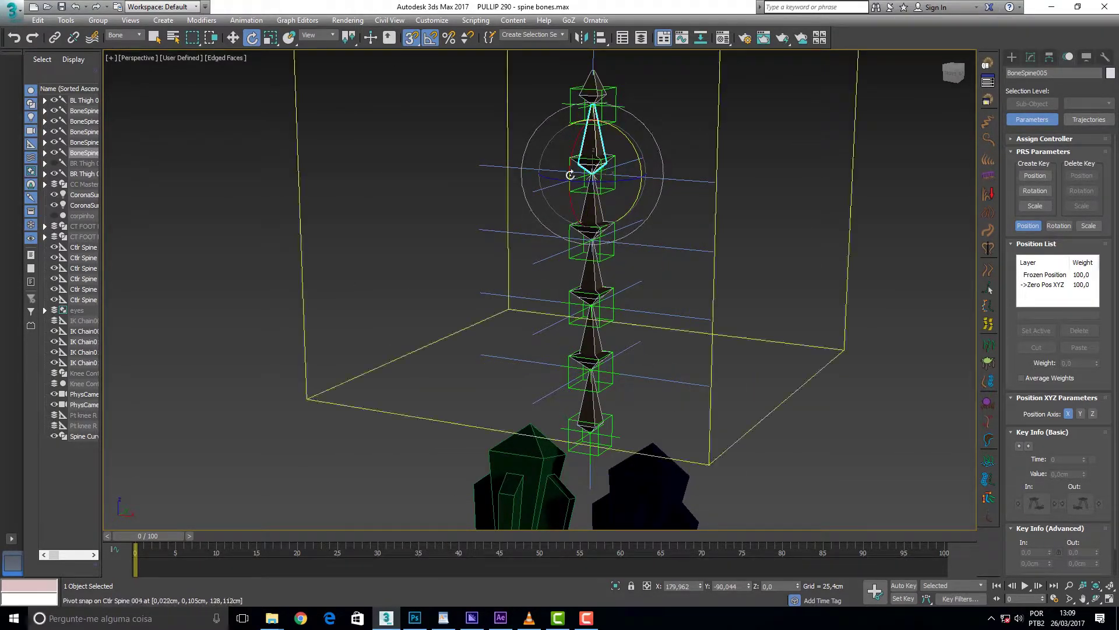
{"action": "key", "text": "ctrl+d"}
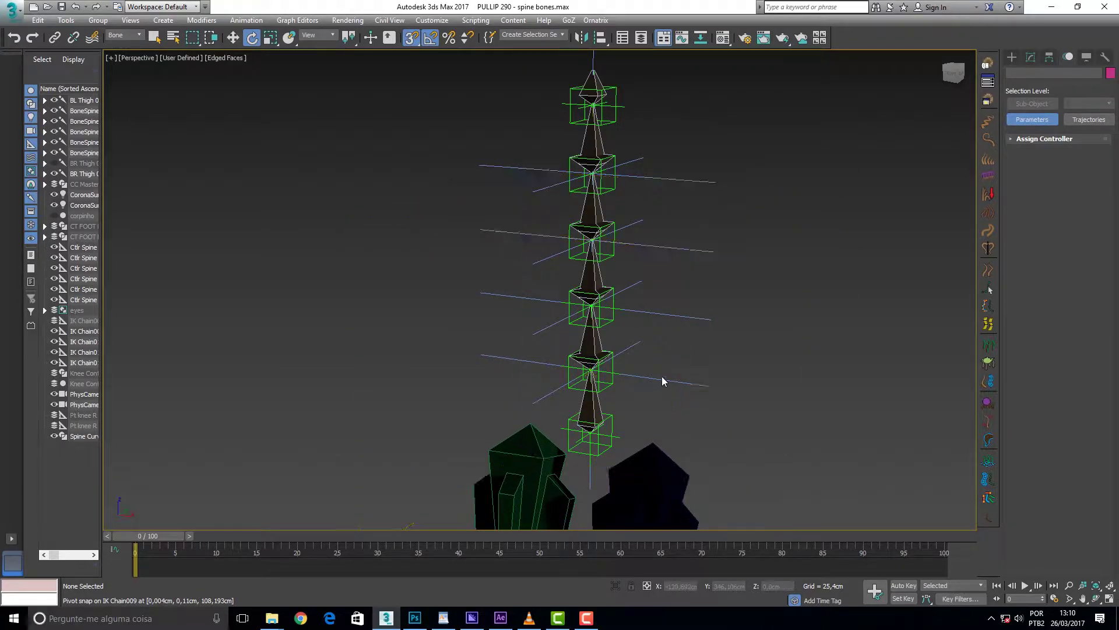
- With the filter set to All, rename IK Chain009 to IK Spine001 and paste the name onto IK Chain010
{"action": "left_click", "coordinate": [137, 36]}
{"action": "left_click", "coordinate": [125, 46]}
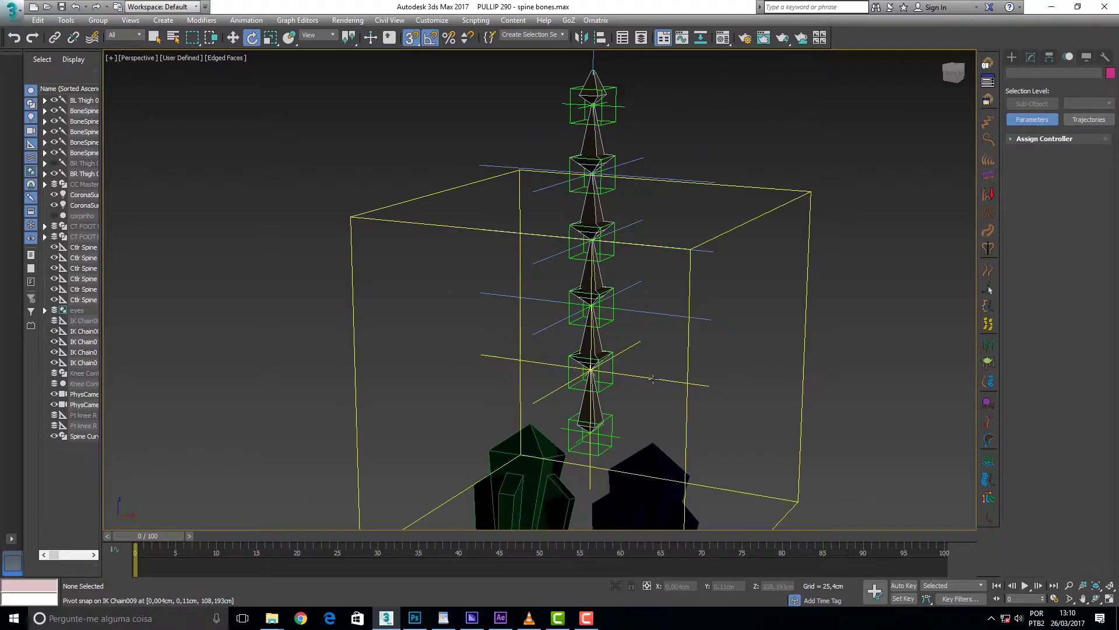
{"action": "left_click", "coordinate": [655, 380]}
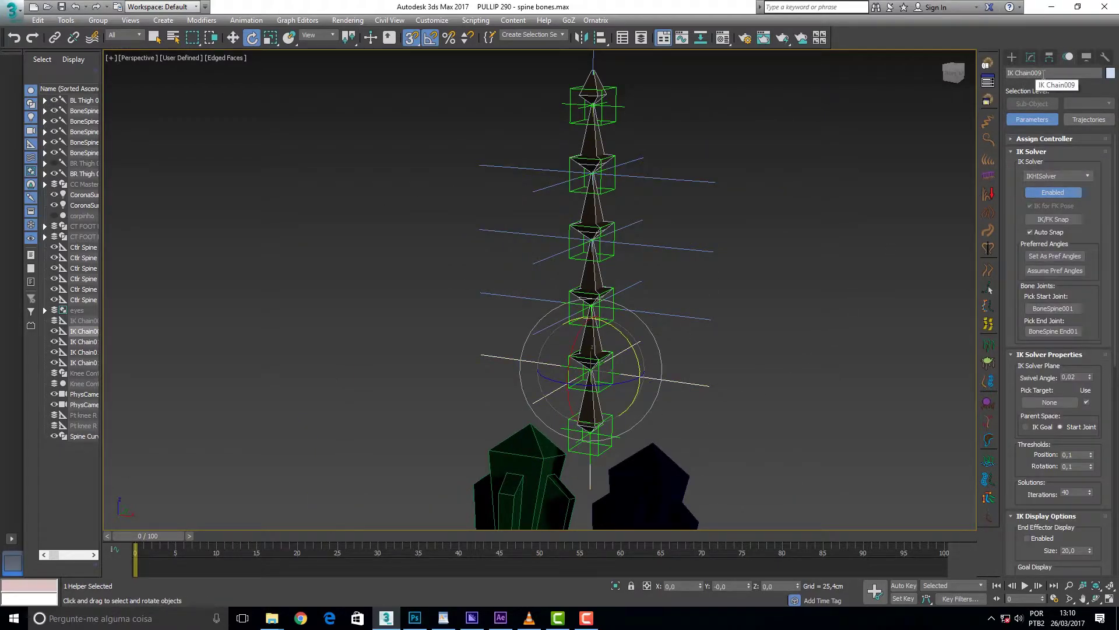
{"action": "left_click", "coordinate": [1044, 71]}
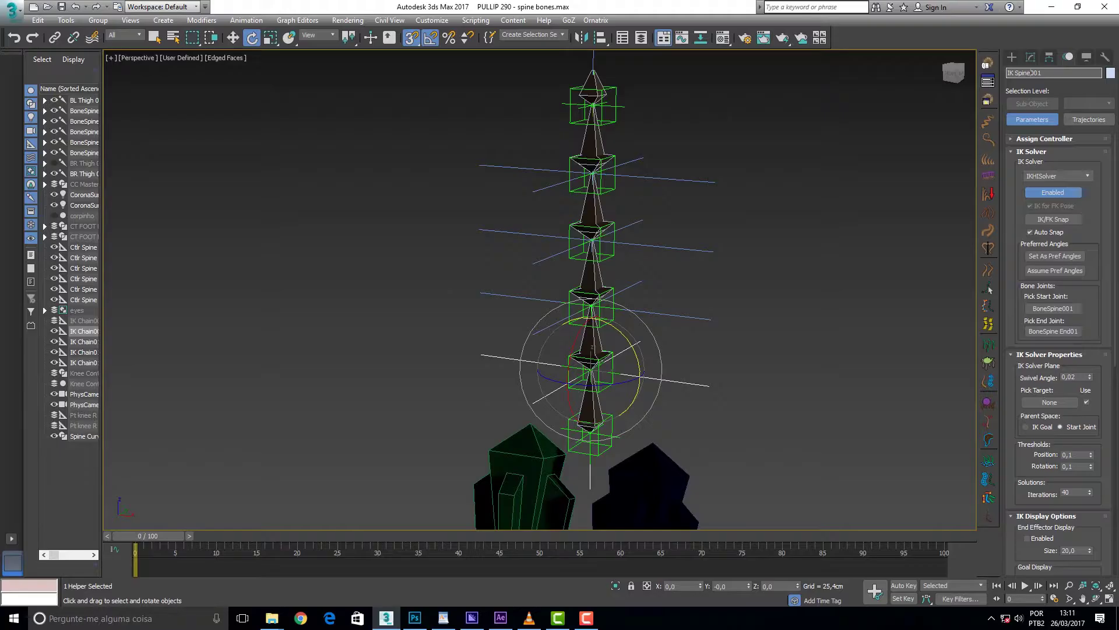
{"action": "type", "text": "Spine001"}
{"action": "key", "text": "ctrl+c"}
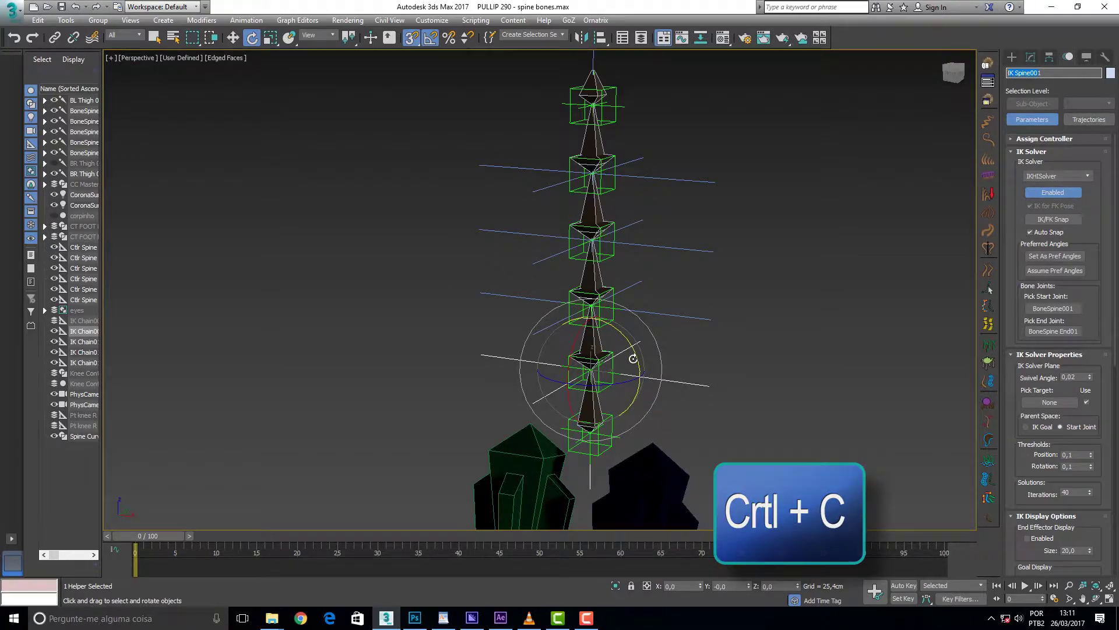
{"action": "left_click", "coordinate": [663, 313]}
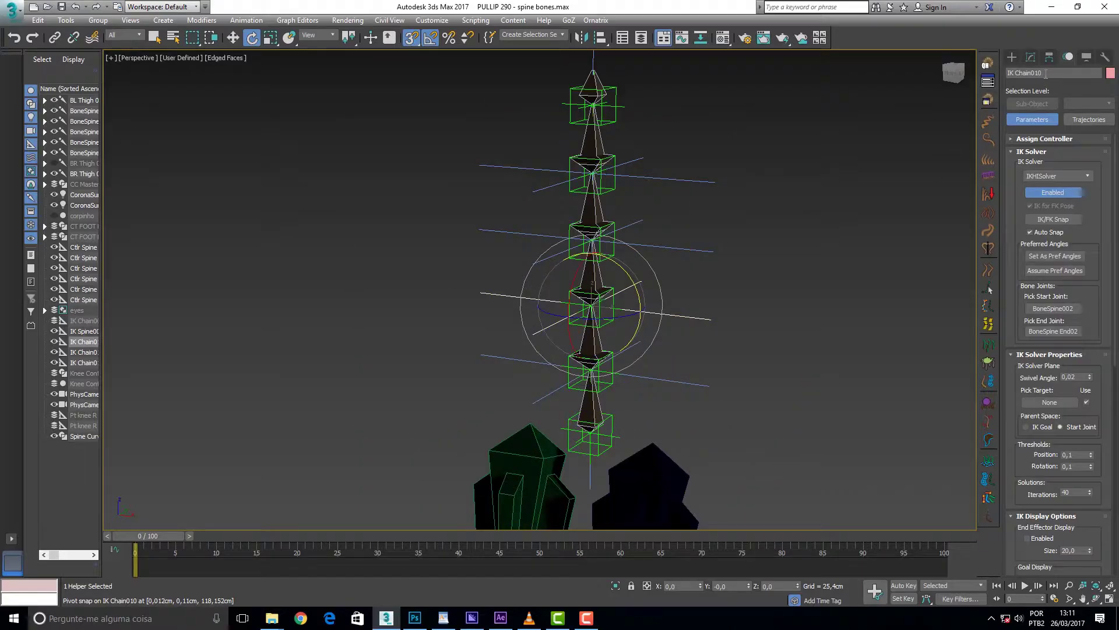
{"action": "key", "text": "ctrl+v"}
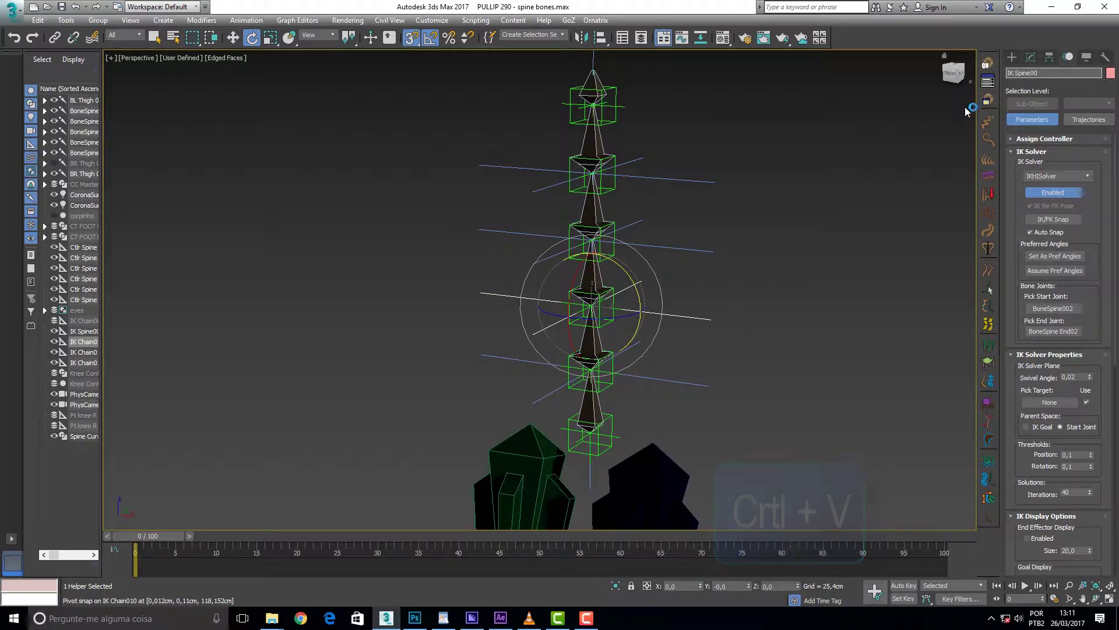
- Paste the IK Spine name onto IK Chain011 and IK Chain012, then reselect IK Spine002
{"action": "left_click", "coordinate": [683, 248]}
{"action": "double_click", "coordinate": [1045, 73]}
{"action": "key", "text": "ctrl+v"}
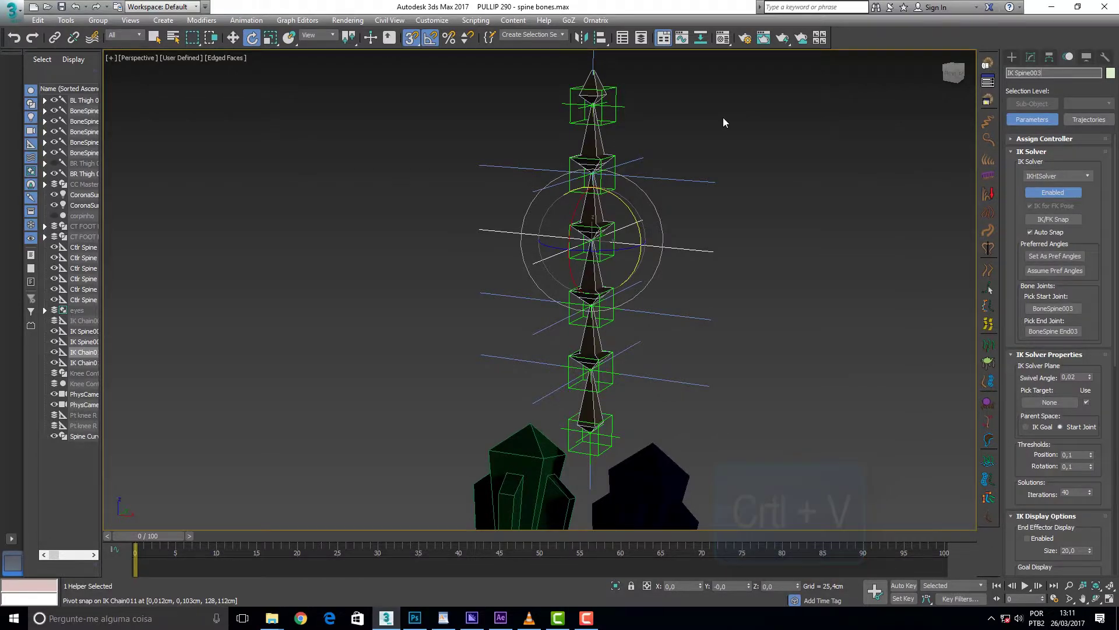
{"action": "left_click", "coordinate": [670, 178]}
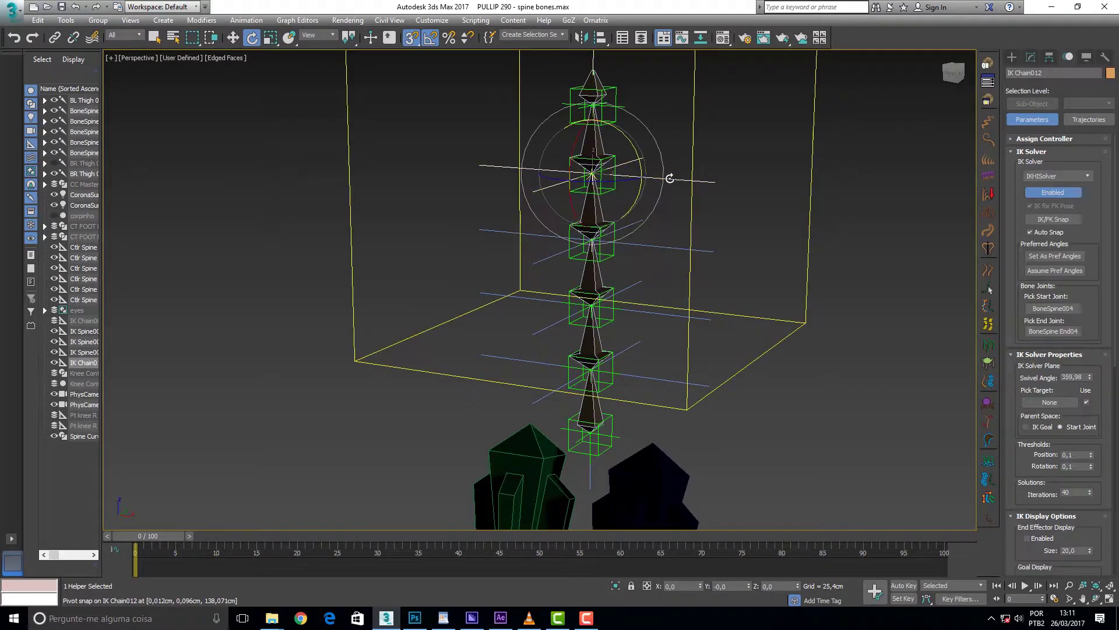
{"action": "double_click", "coordinate": [1047, 74]}
{"action": "key", "text": "ctrl+v"}
{"action": "left_click", "coordinate": [802, 161]}
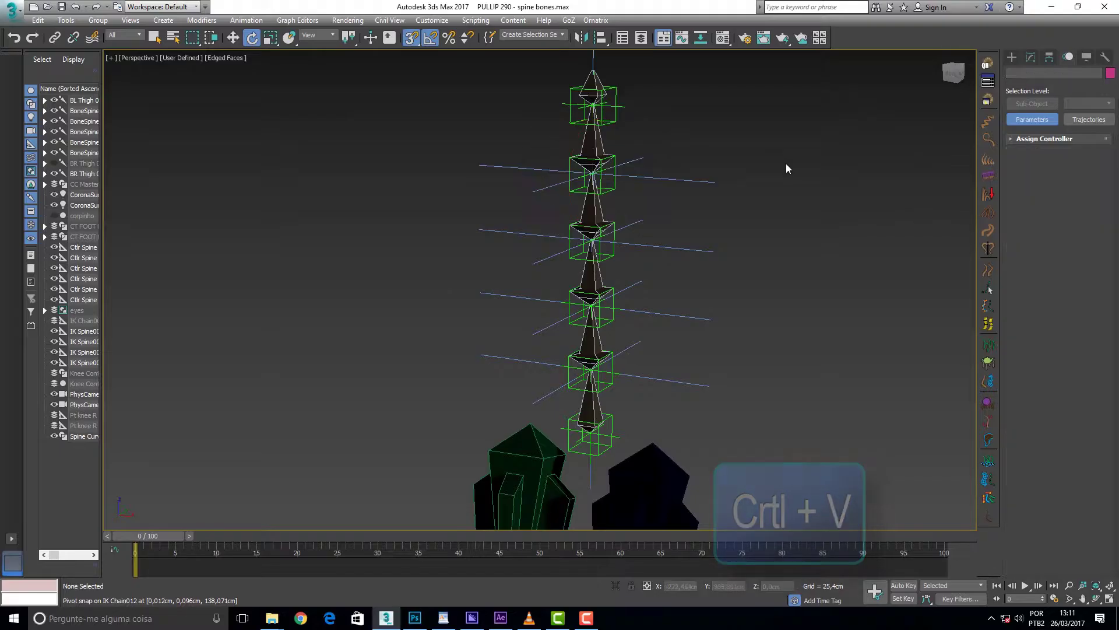
{"action": "left_click", "coordinate": [688, 317]}
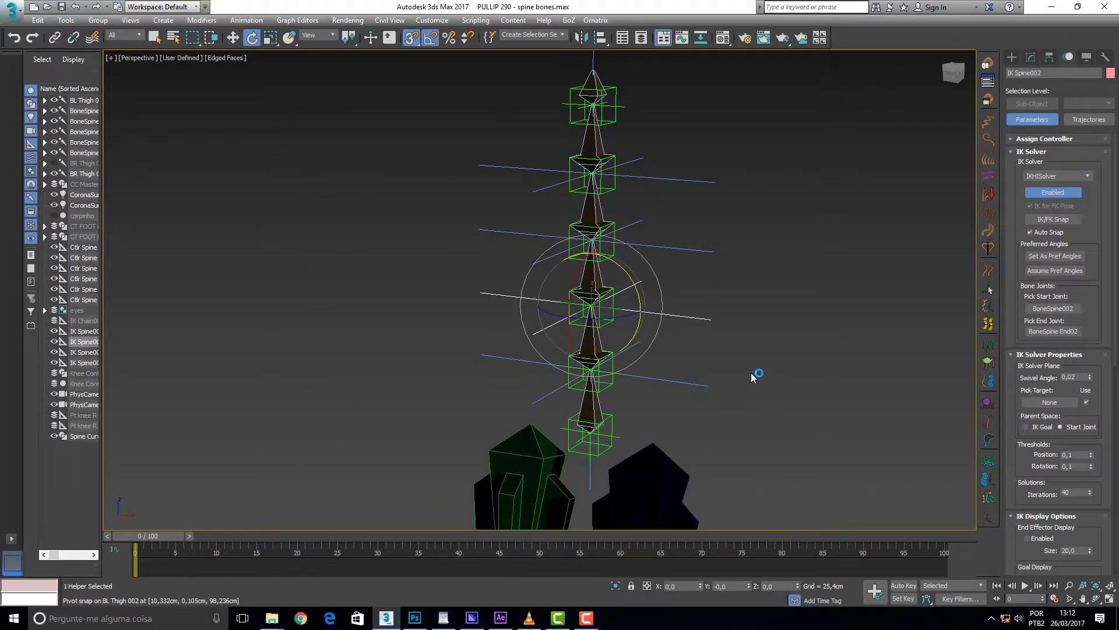
{"action": "left_click", "coordinate": [814, 307]}
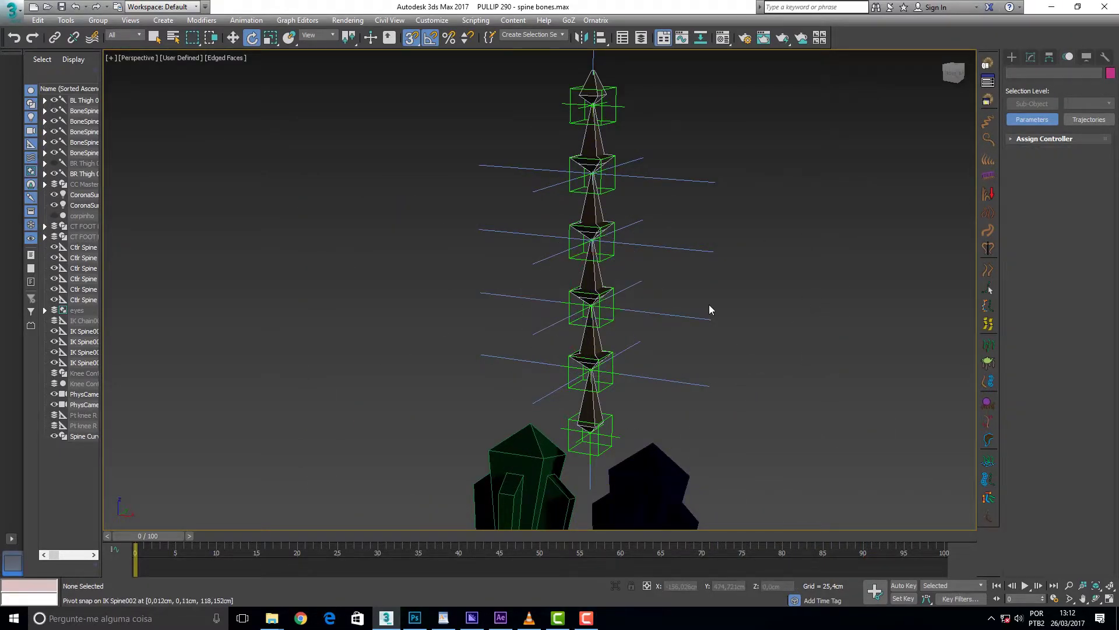
{"action": "left_click", "coordinate": [670, 317]}
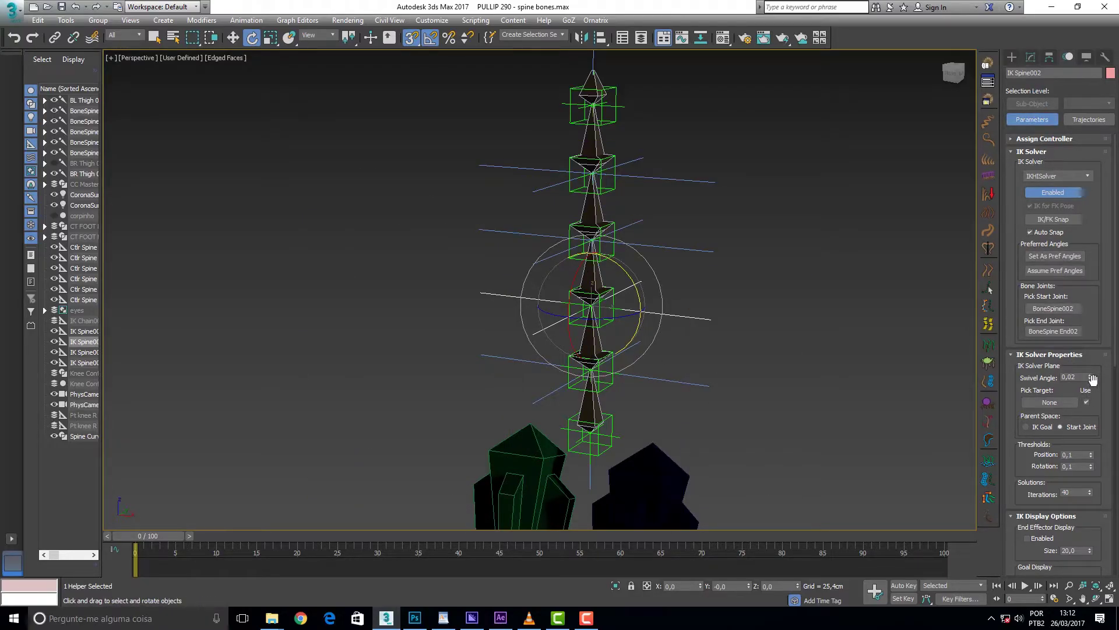
- Try a 137.02 Swivel Angle on IK Spine002, then undo the change
{"action": "mouse_move", "coordinate": [1092, 382]}
{"action": "left_mouse_down"}
{"action": "mouse_move", "coordinate": [1028, 424]}
{"action": "mouse_move", "coordinate": [1043, 298]}
{"action": "left_mouse_up"}
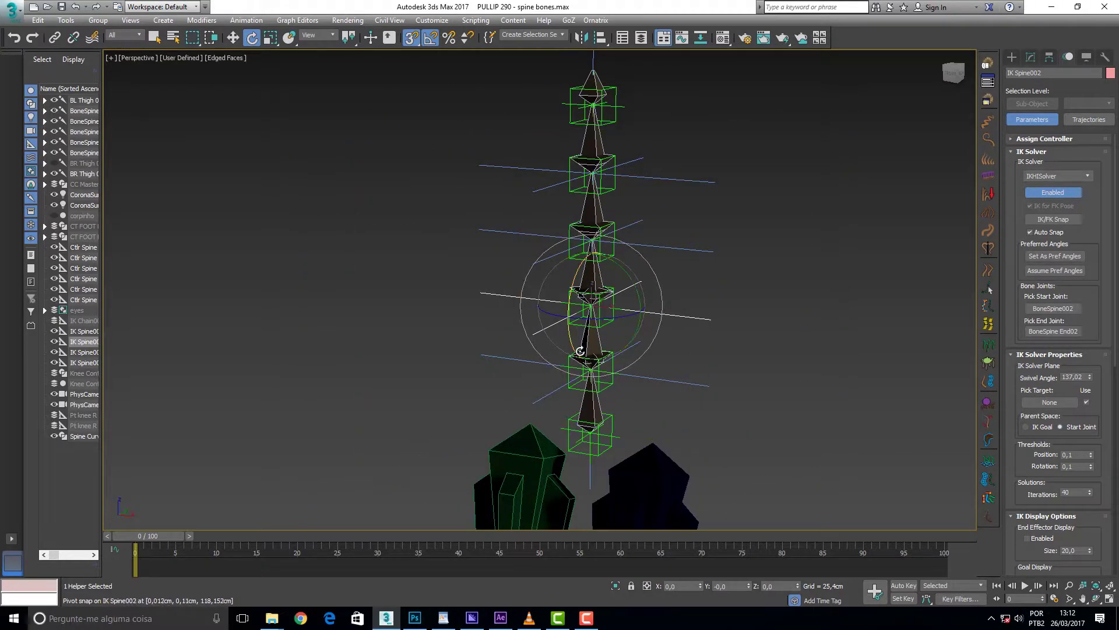
{"action": "key", "text": "ctrl+z"}
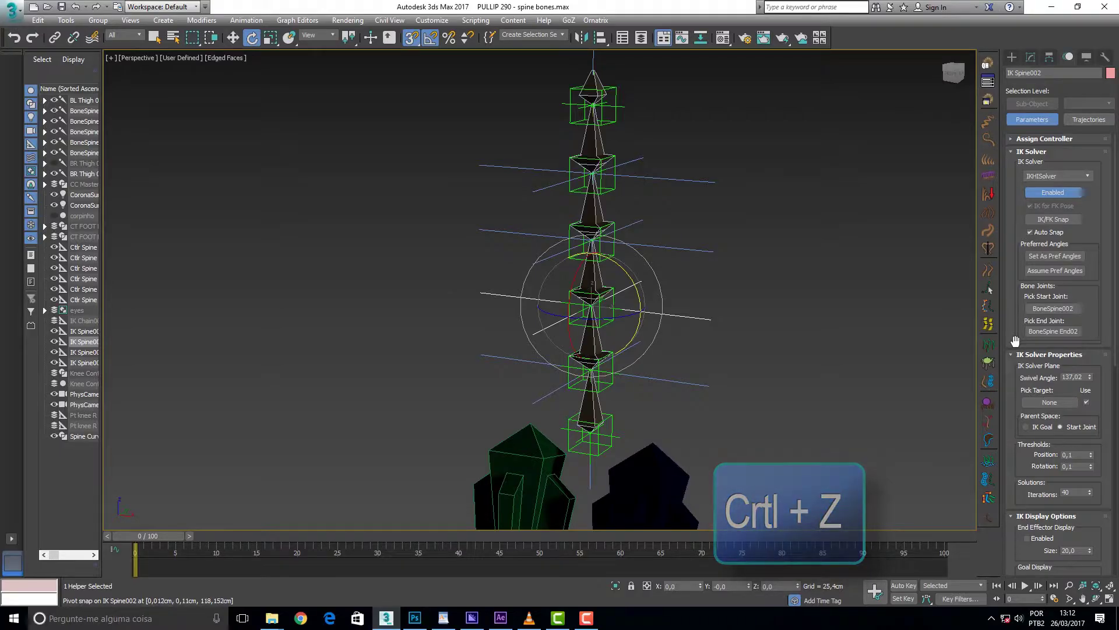